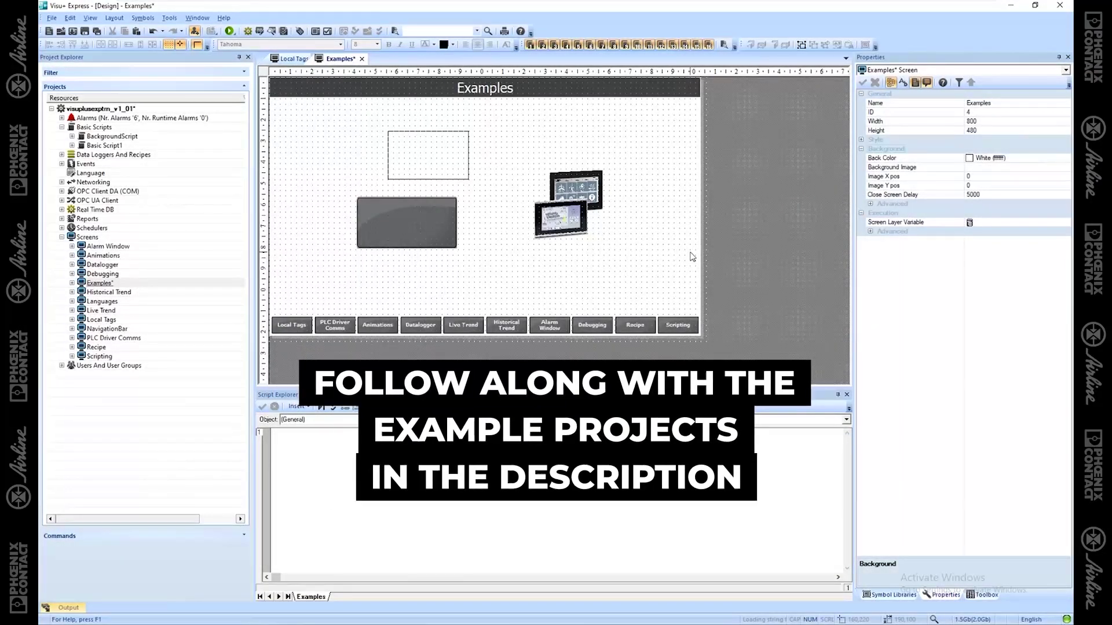
Step: Set Button8 on the Examples screen to the Execute Commands command type
{"action": "left_click", "coordinate": [406, 235]}
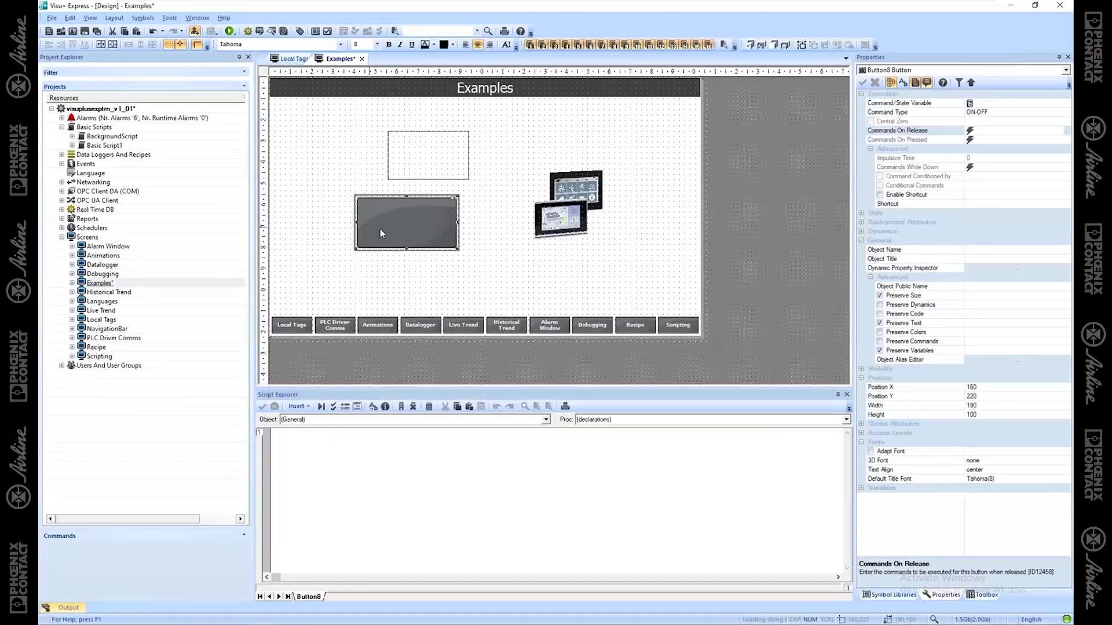
{"action": "left_click", "coordinate": [1034, 113]}
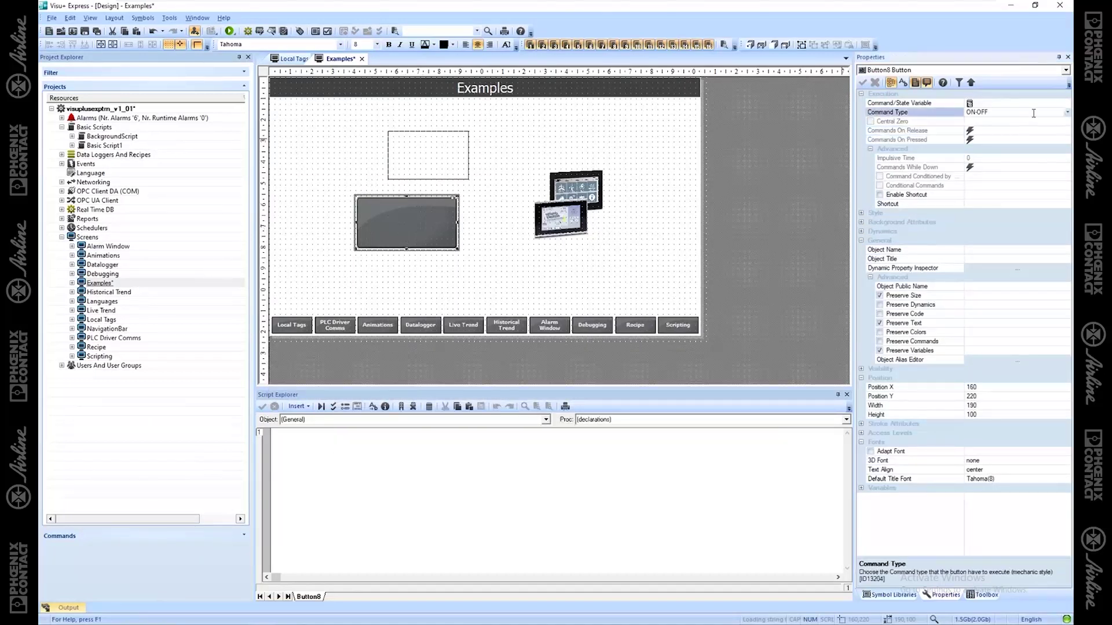
{"action": "left_click", "coordinate": [1068, 115]}
{"action": "left_click", "coordinate": [1008, 125]}
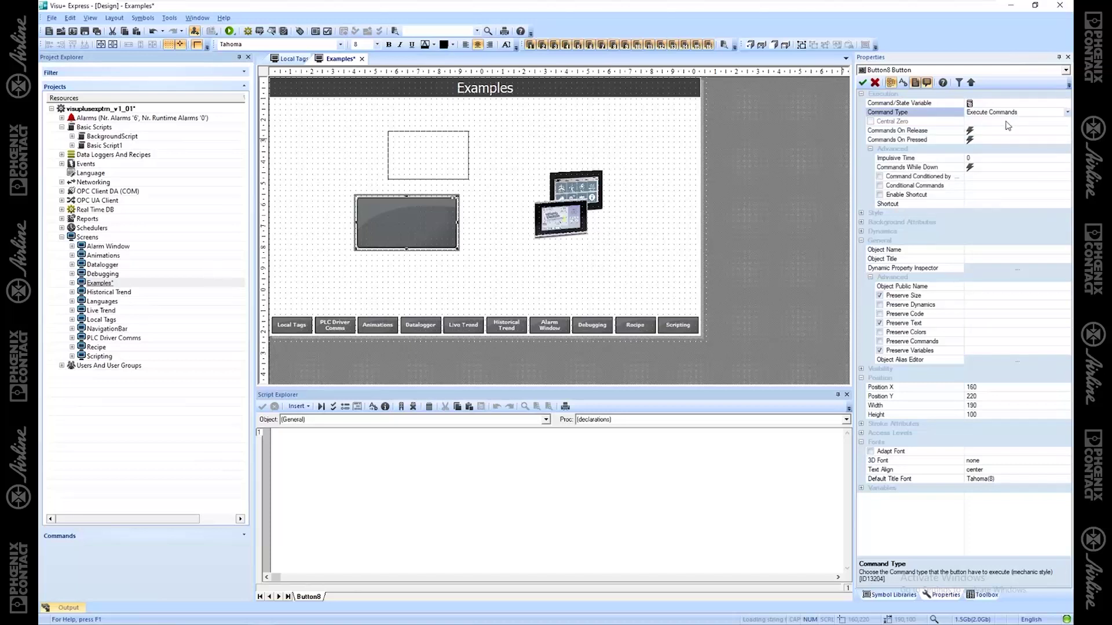
{"action": "left_click", "coordinate": [916, 131]}
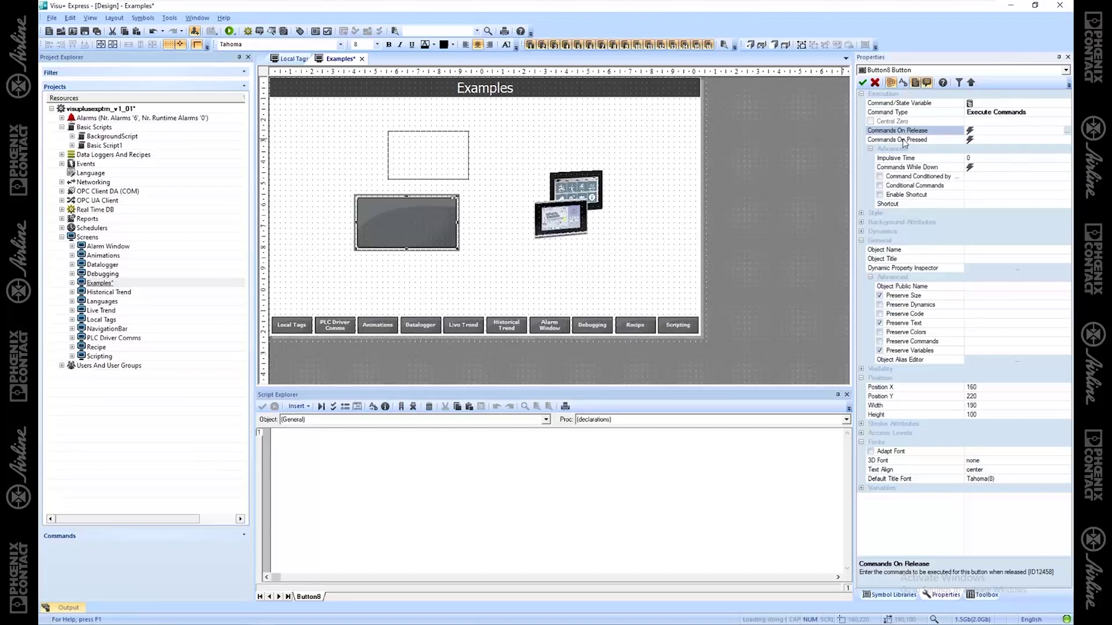
{"action": "left_click", "coordinate": [484, 233]}
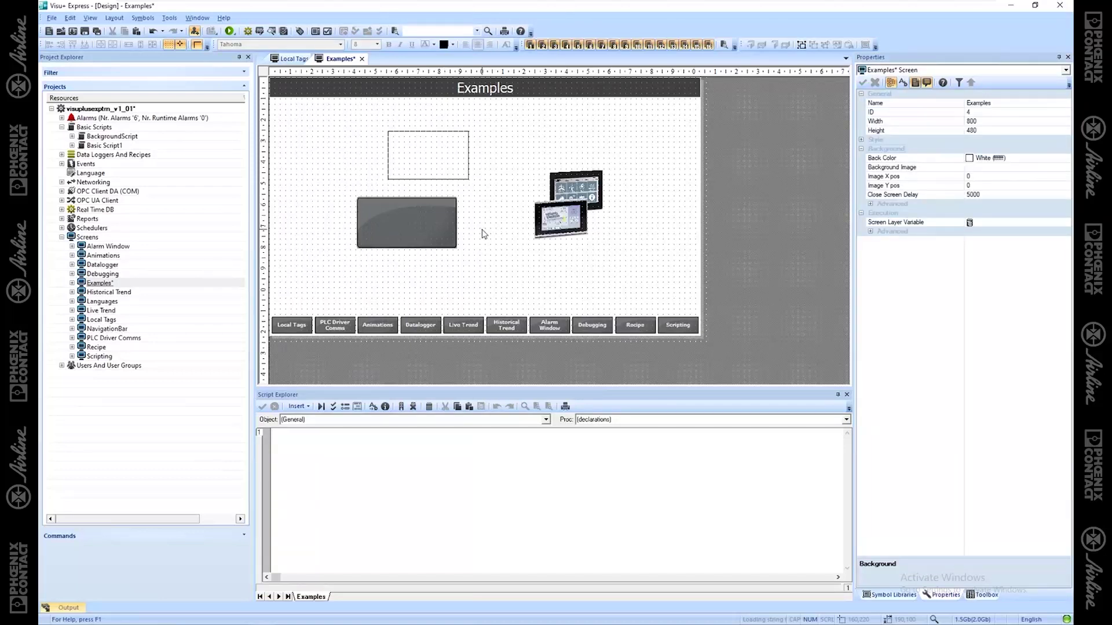
{"action": "left_click", "coordinate": [422, 218]}
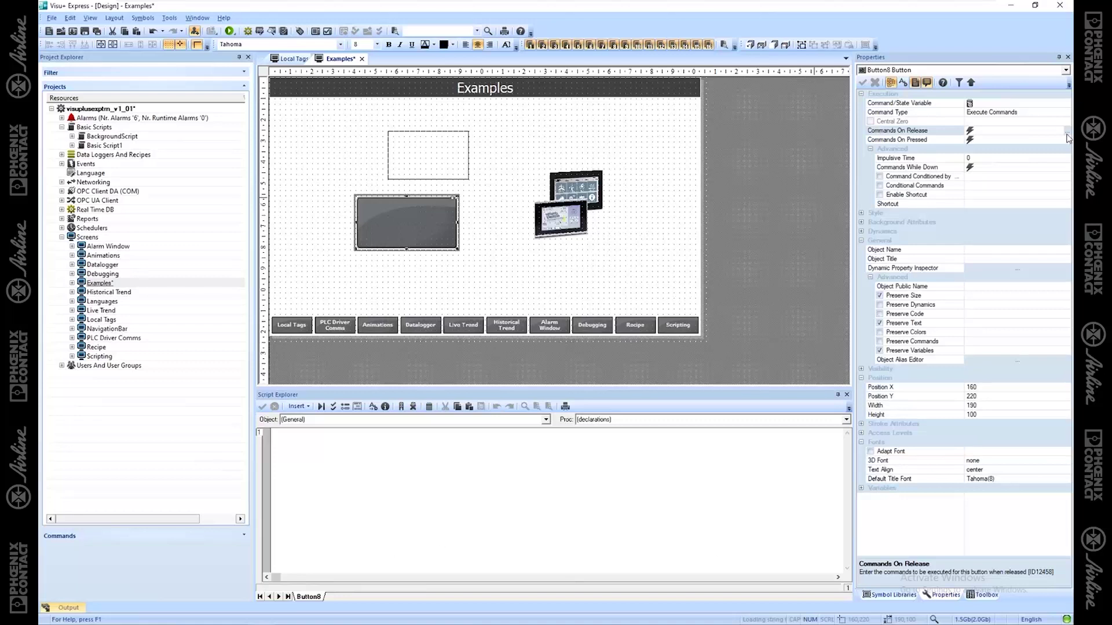
Step: Add a release command that sets LocalVariables > iLocalVar to 14
{"action": "left_click", "coordinate": [1068, 133]}
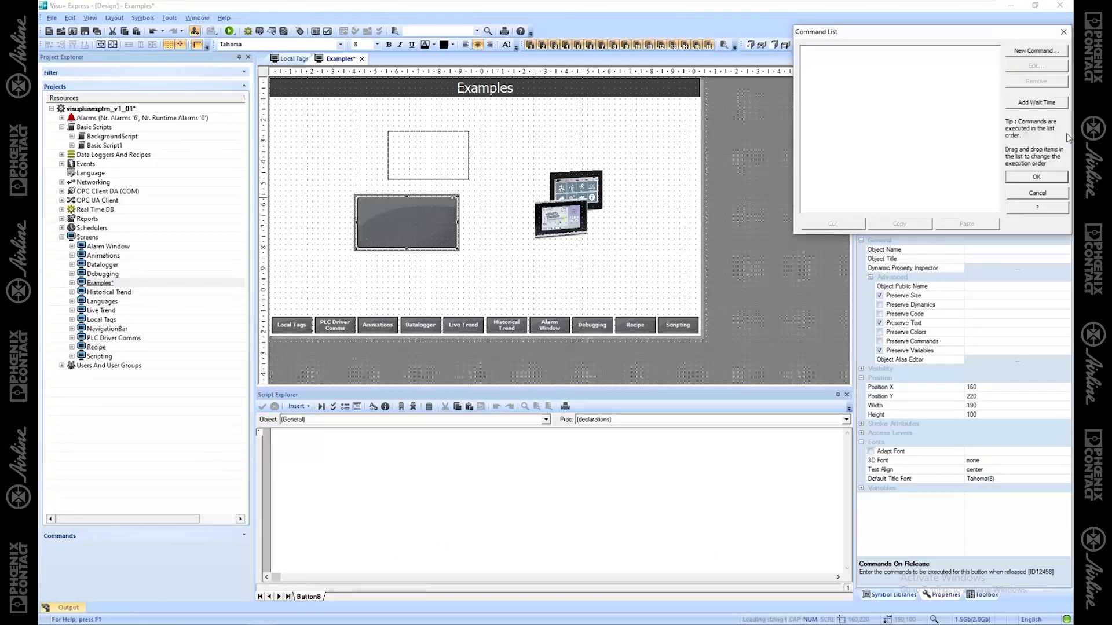
{"action": "left_click_drag", "start_coordinate": [973, 38], "coordinate": [782, 69]}
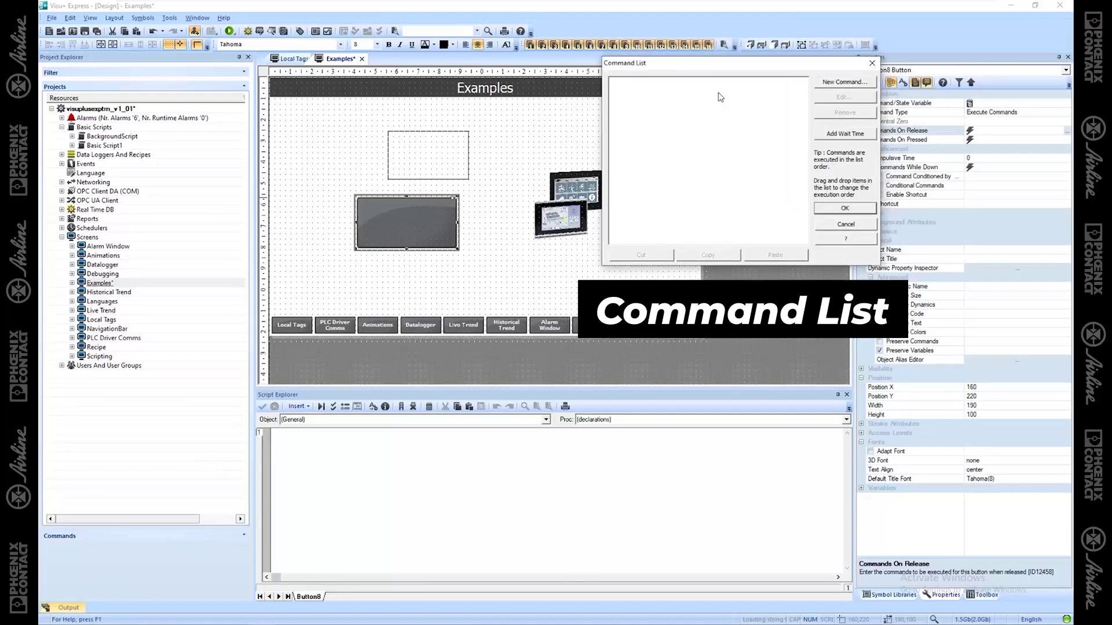
{"action": "left_click", "coordinate": [849, 82]}
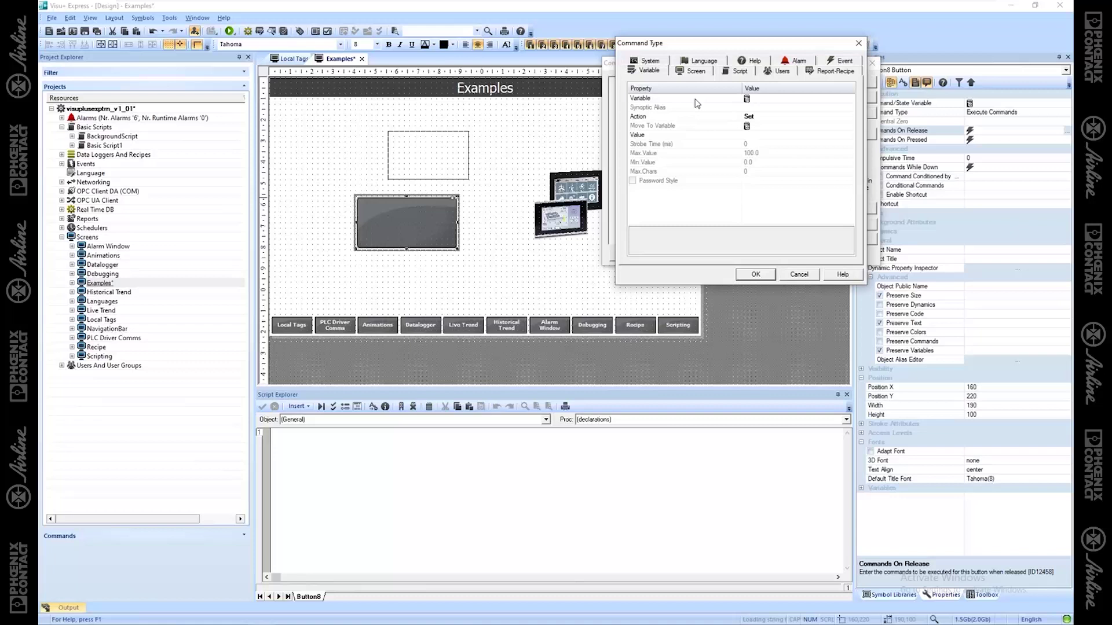
{"action": "left_click", "coordinate": [778, 98]}
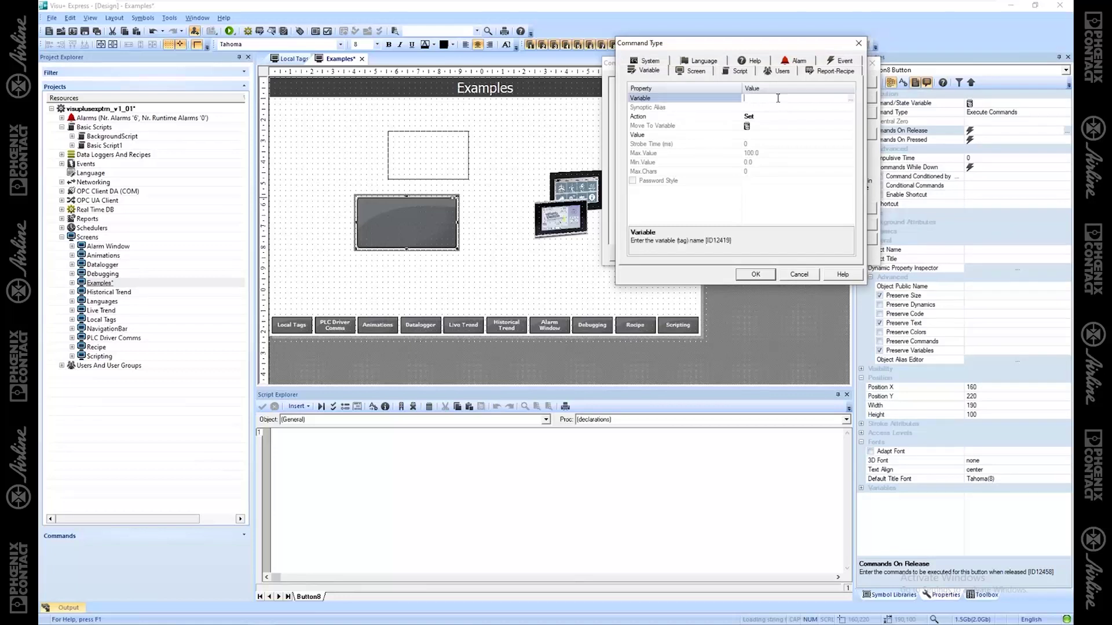
{"action": "left_click", "coordinate": [852, 99]}
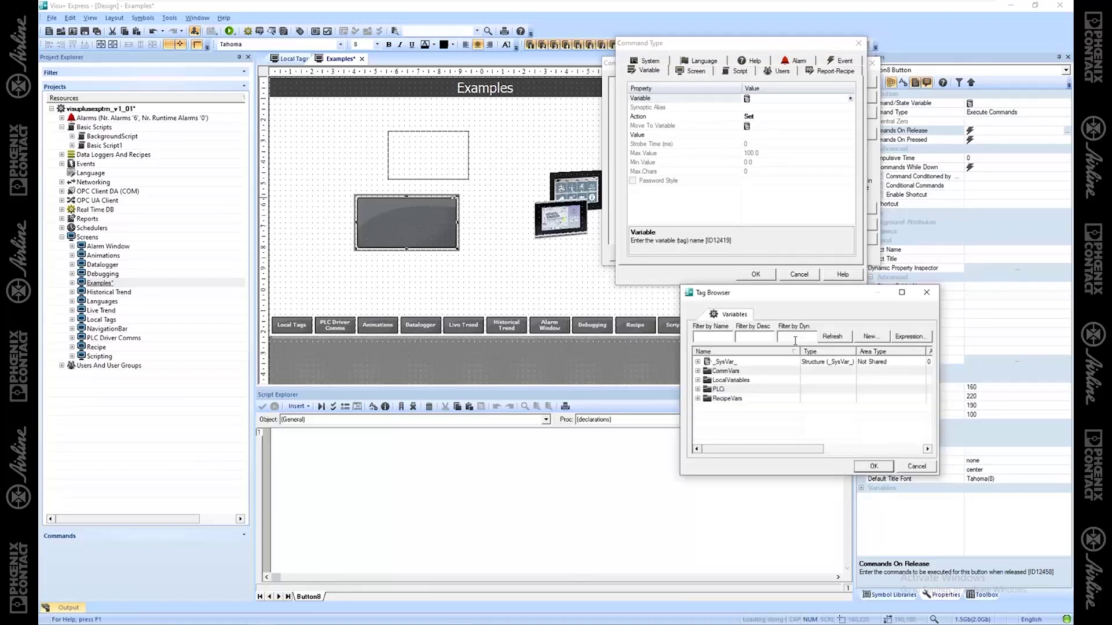
{"action": "left_click", "coordinate": [698, 380]}
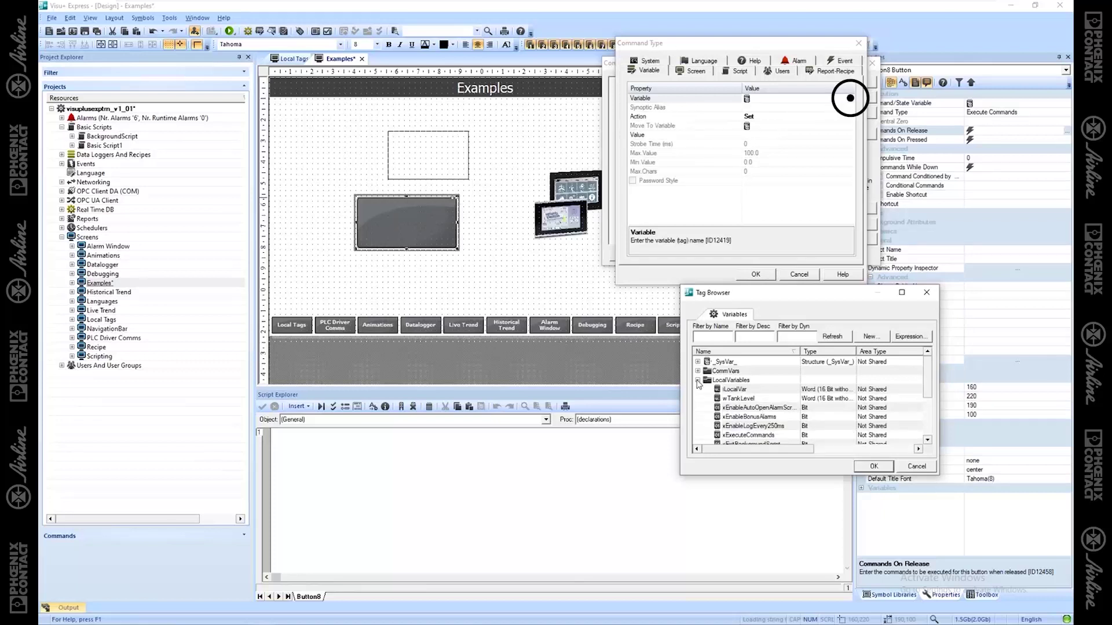
{"action": "left_click", "coordinate": [740, 391]}
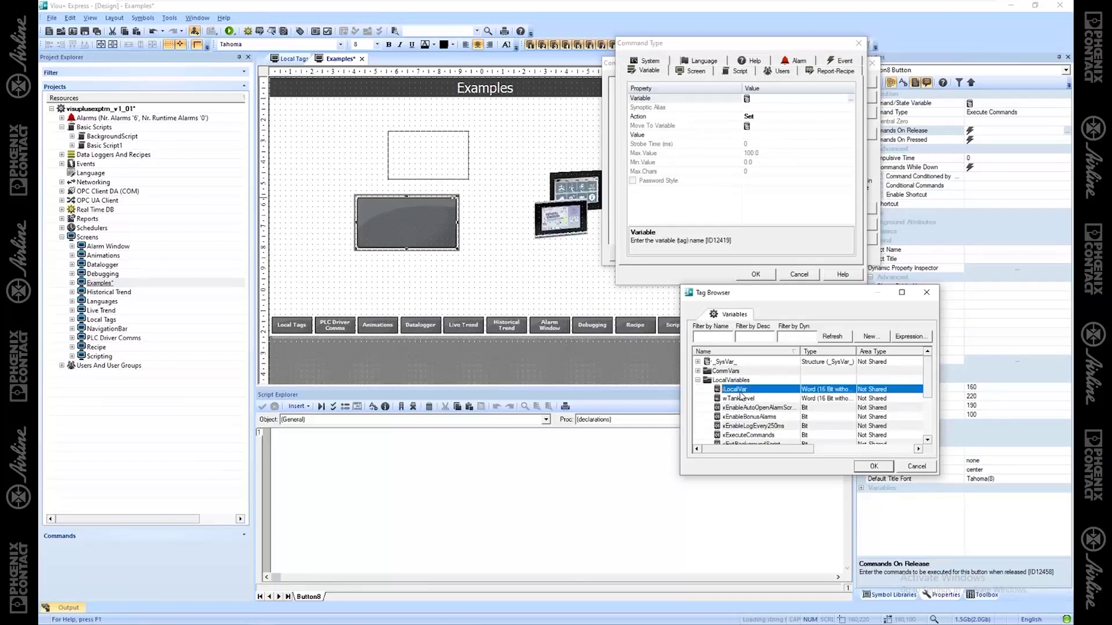
{"action": "left_click", "coordinate": [870, 466]}
{"action": "left_click", "coordinate": [775, 118]}
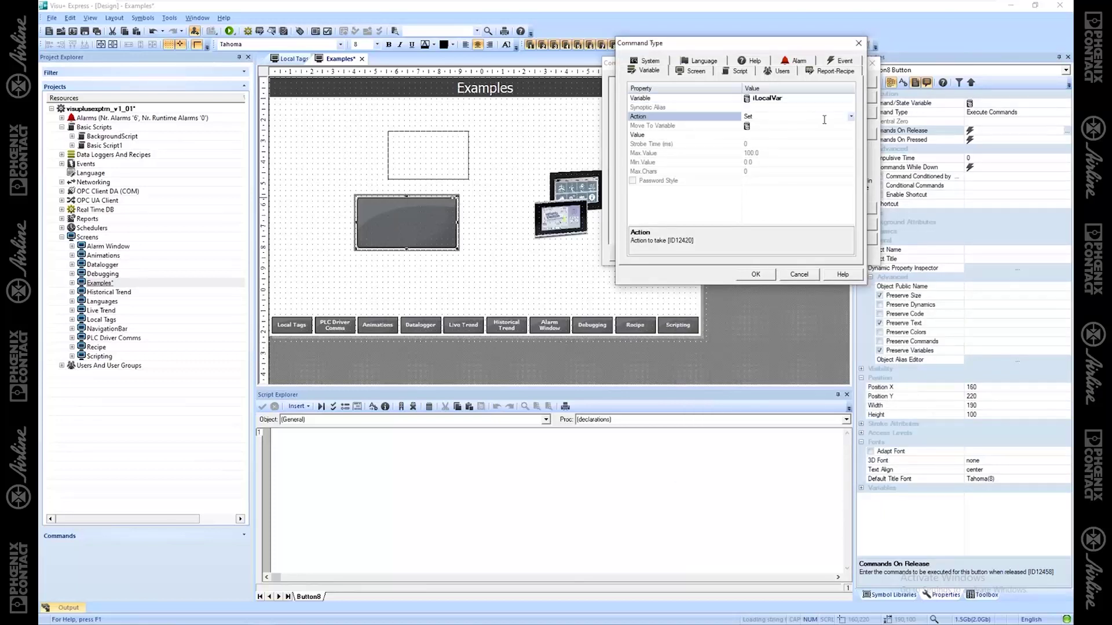
{"action": "left_click", "coordinate": [773, 137]}
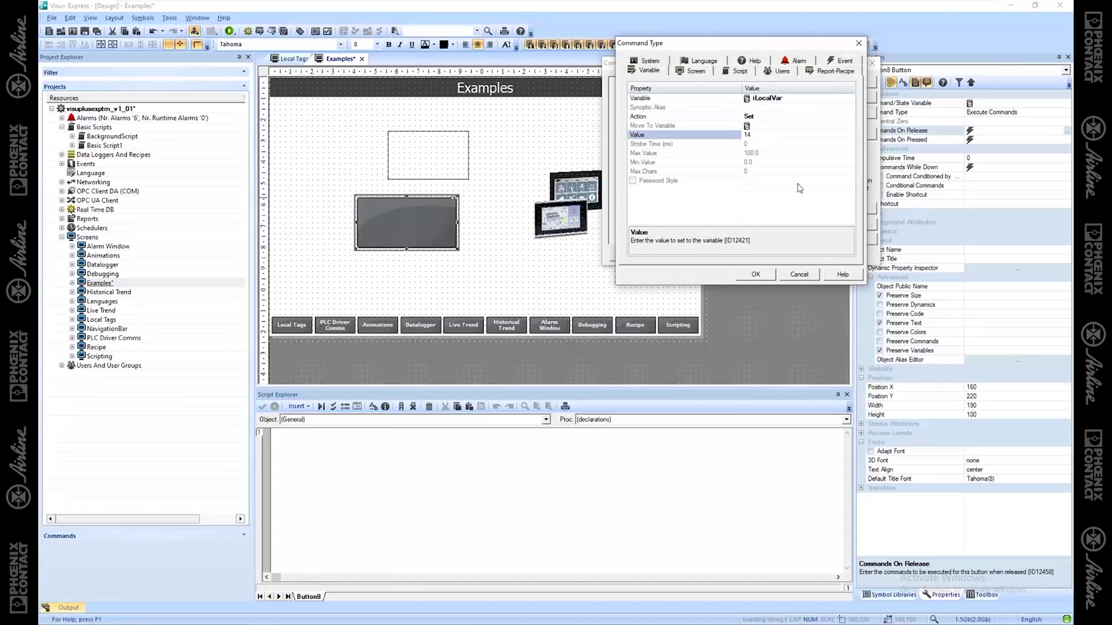
{"action": "left_click", "coordinate": [756, 274]}
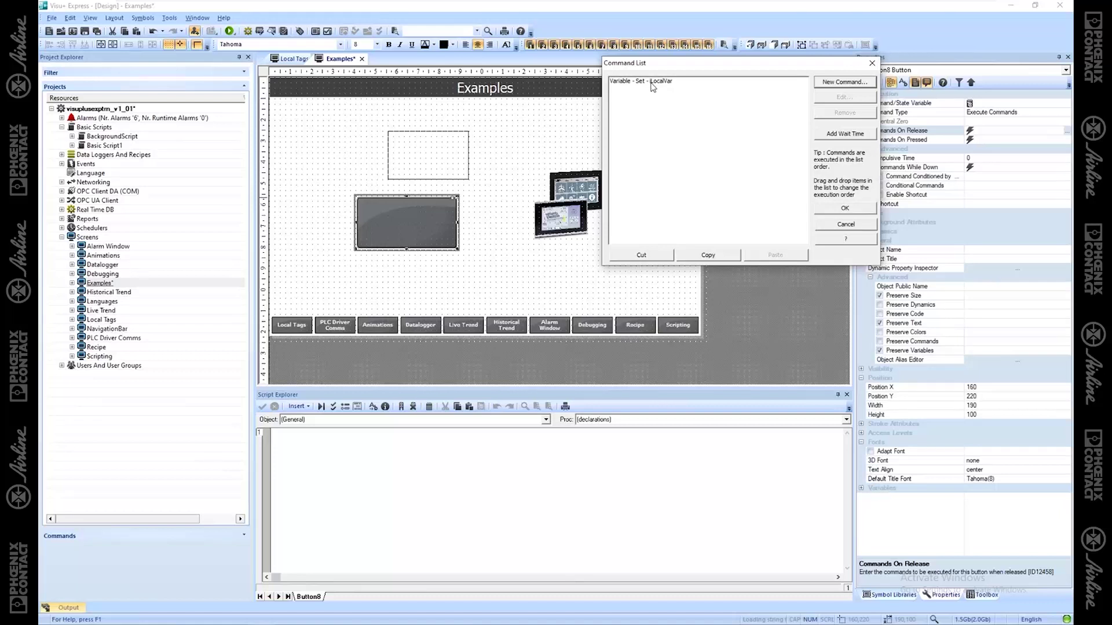
Step: Start a second release command targeting LocalVariables > wTankLevel and view its action choices
{"action": "left_click", "coordinate": [855, 83]}
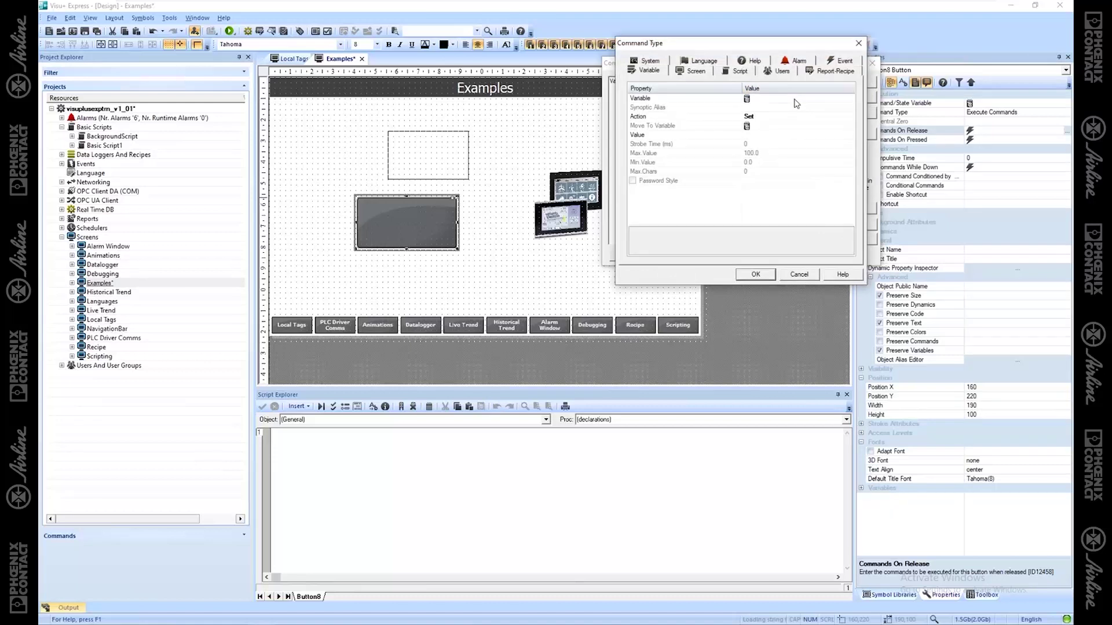
{"action": "left_click", "coordinate": [800, 99]}
{"action": "left_click", "coordinate": [850, 100]}
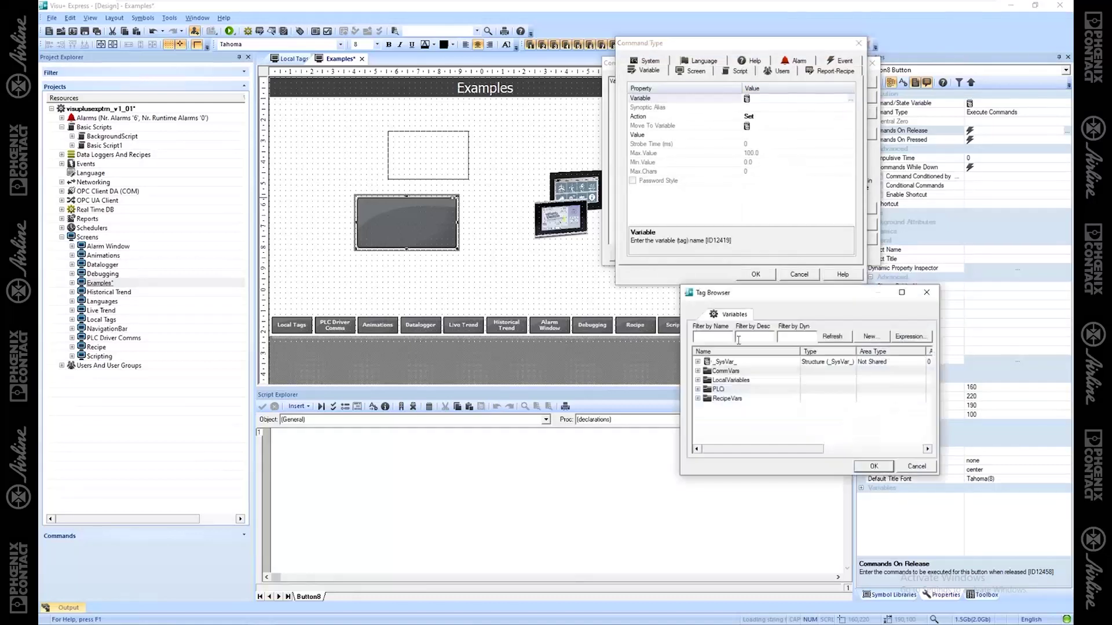
{"action": "left_click", "coordinate": [699, 382]}
{"action": "left_click", "coordinate": [699, 380]}
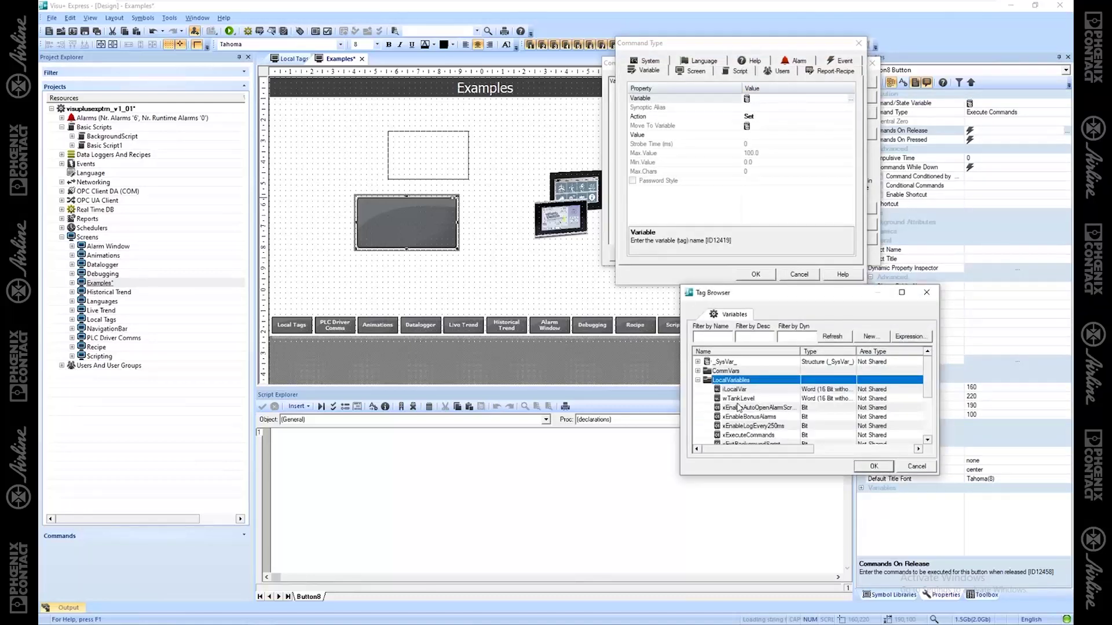
{"action": "left_click", "coordinate": [745, 399]}
{"action": "left_click", "coordinate": [874, 467]}
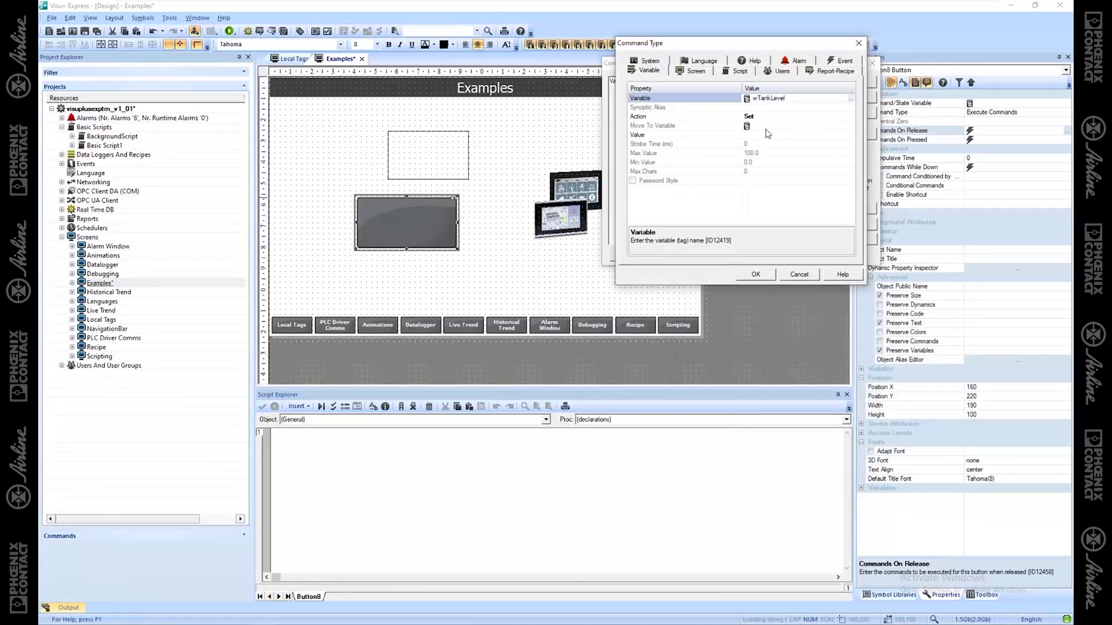
{"action": "left_click", "coordinate": [762, 136]}
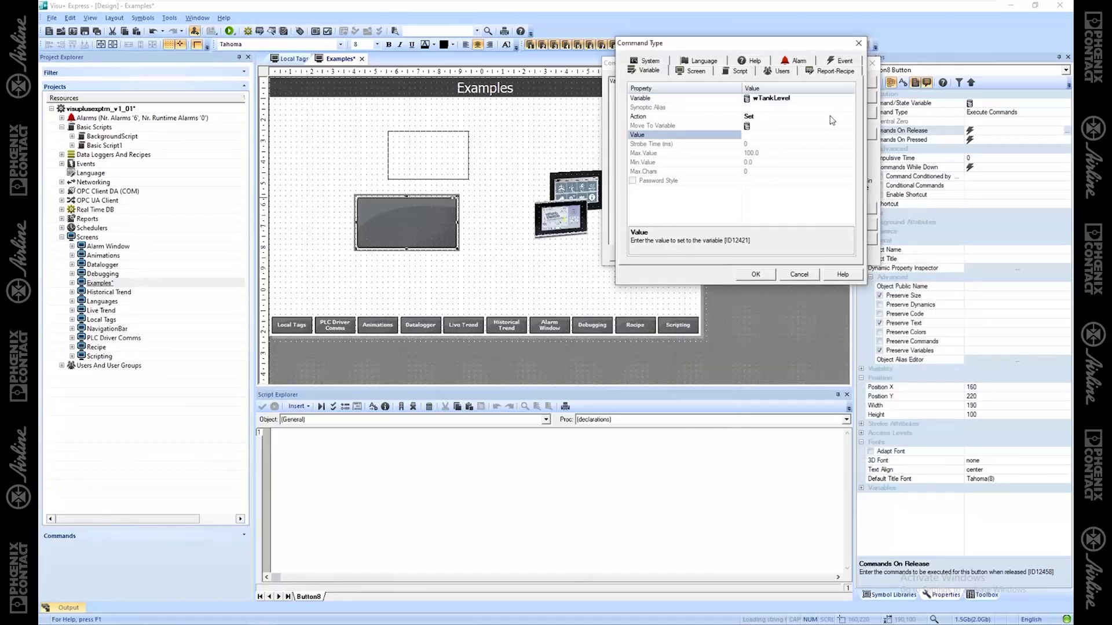
{"action": "left_click", "coordinate": [834, 116]}
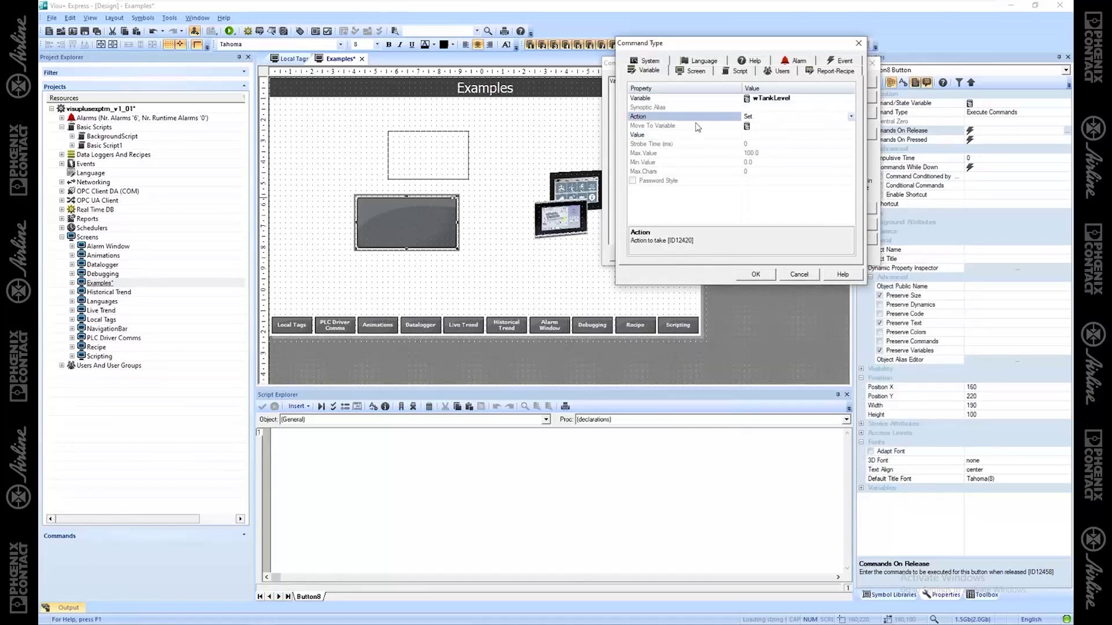
{"action": "left_click", "coordinate": [851, 117]}
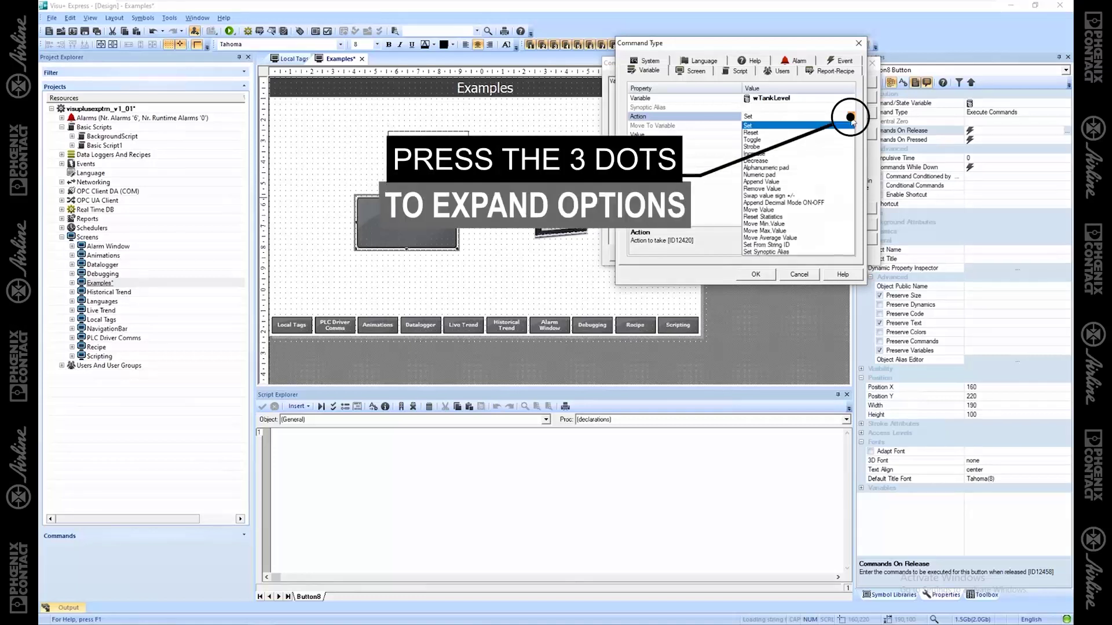
Step: Make the wTankLevel command Strobe with a 2000 ms strobe time
{"action": "left_click", "coordinate": [753, 146]}
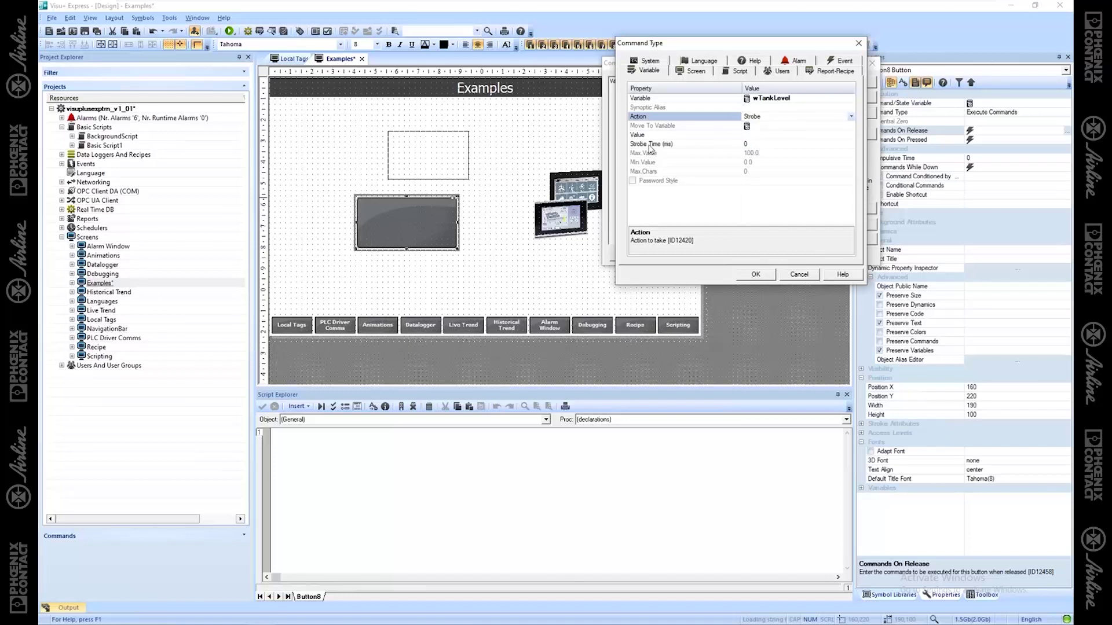
{"action": "left_click", "coordinate": [669, 146]}
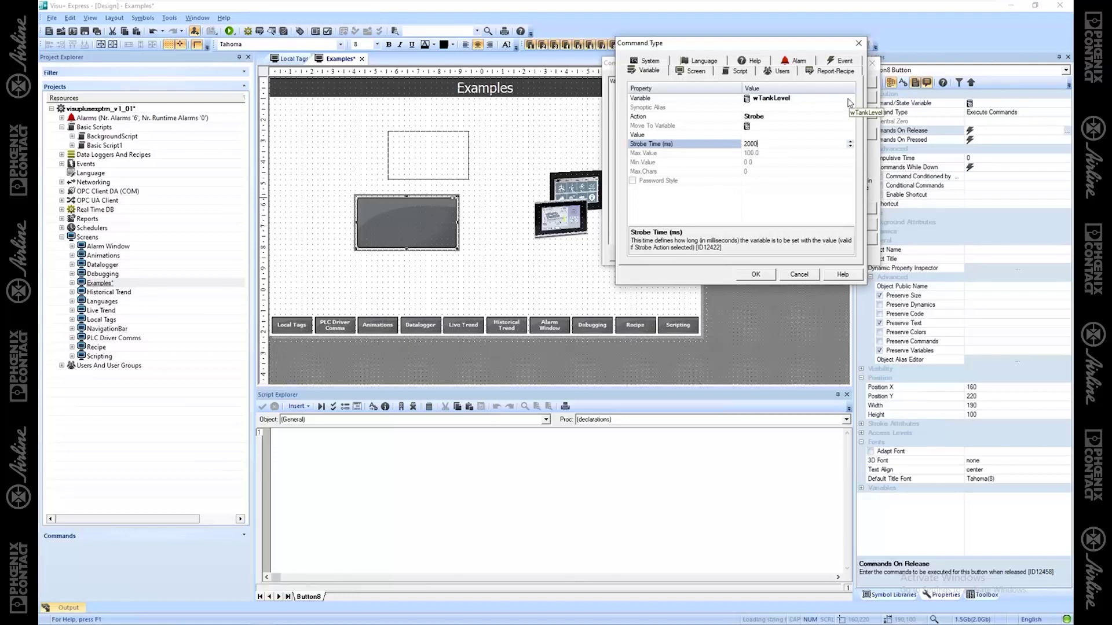
{"action": "left_click", "coordinate": [790, 118]}
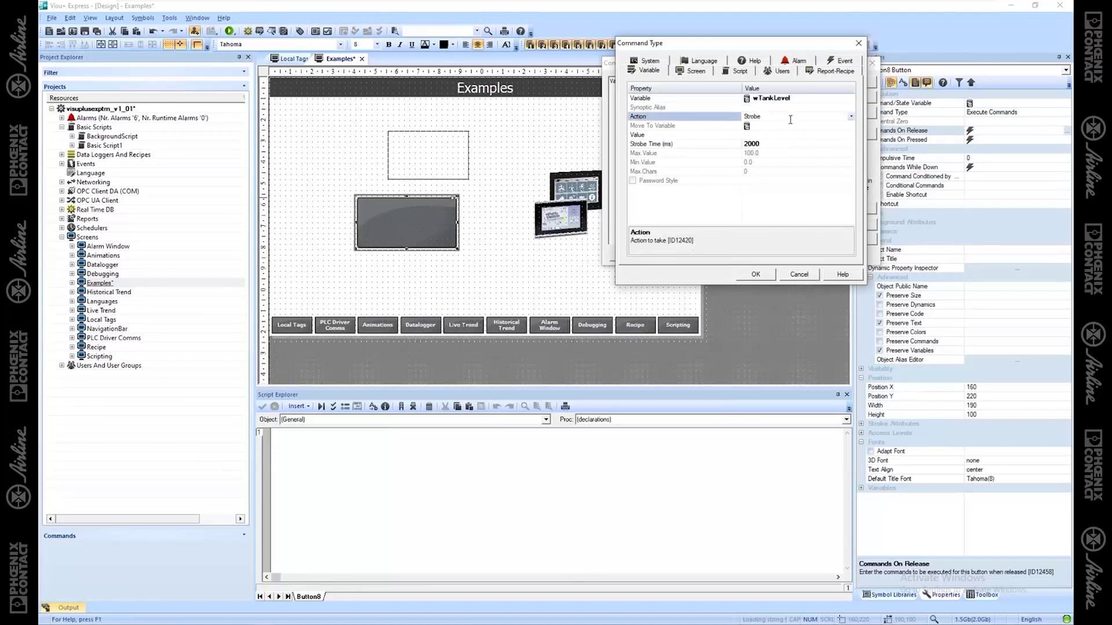
{"action": "left_click", "coordinate": [850, 117]}
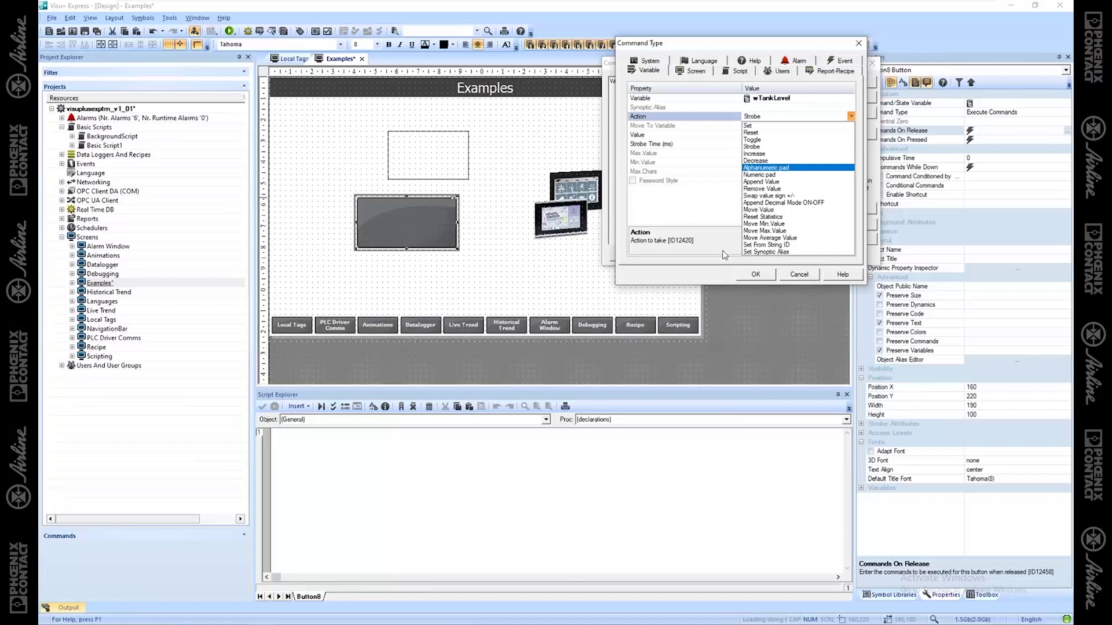
Step: Make the wTankLevel command a Move Value into PLC_wAnalogInput1 and add it to the list
{"action": "left_click", "coordinate": [777, 211]}
{"action": "left_click", "coordinate": [808, 106]}
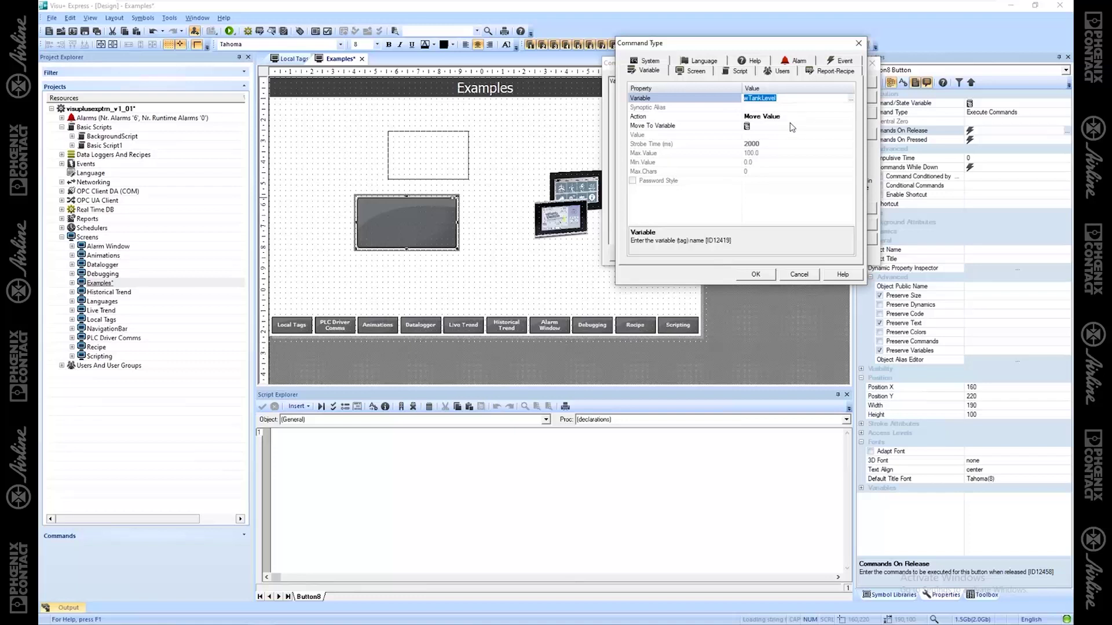
{"action": "left_click", "coordinate": [794, 126]}
{"action": "left_click", "coordinate": [851, 126]}
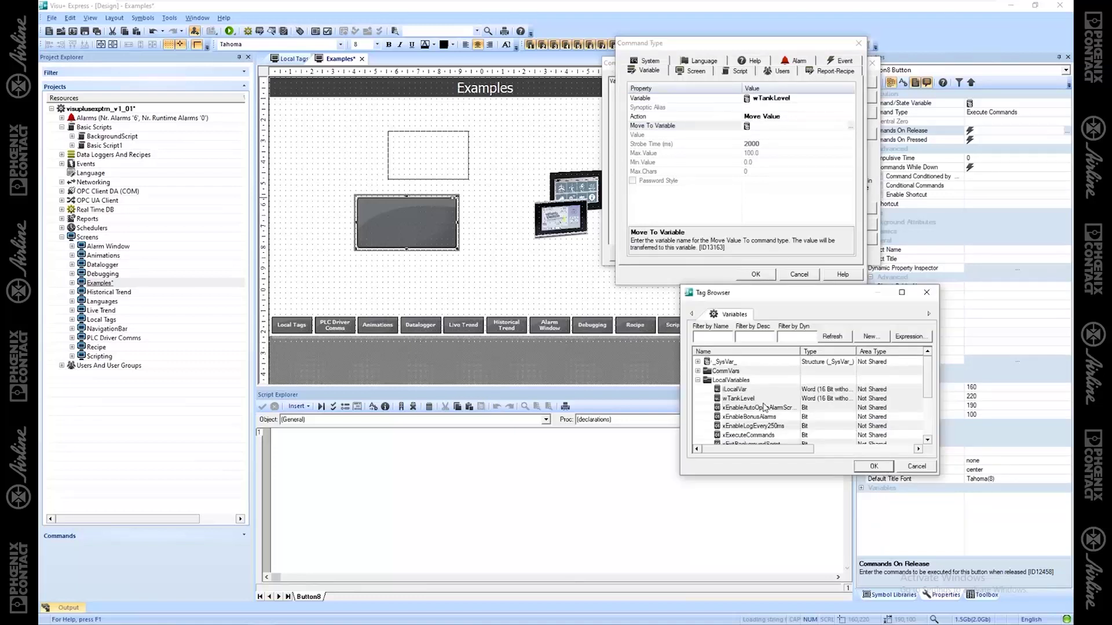
{"action": "scroll", "coordinate": [765, 407], "scroll_direction": "down", "scroll_amount": 3}
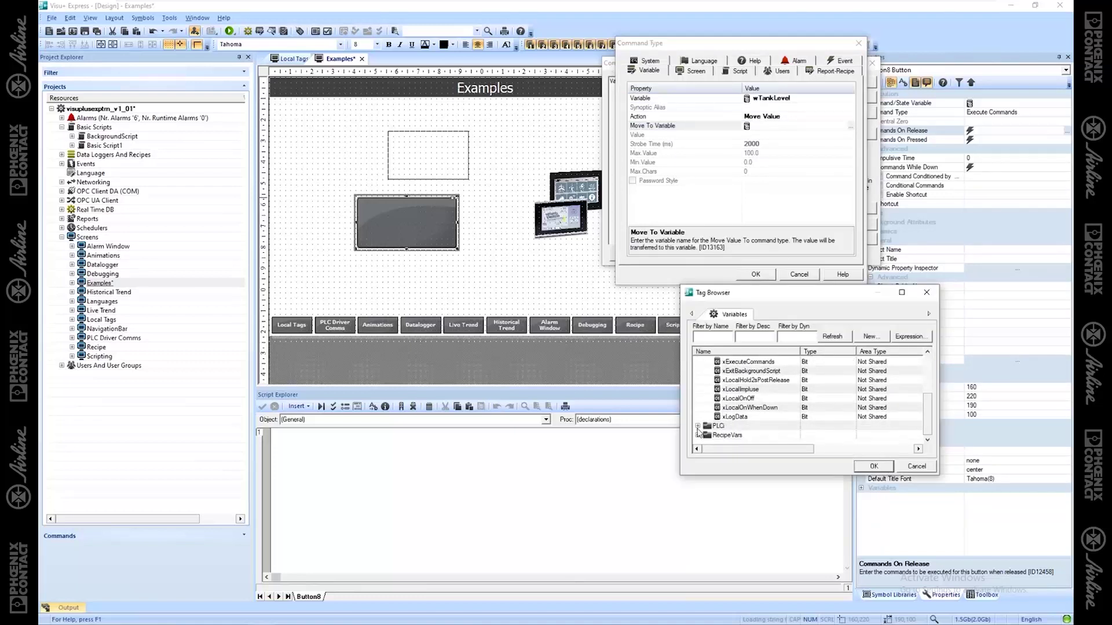
{"action": "left_click", "coordinate": [698, 426]}
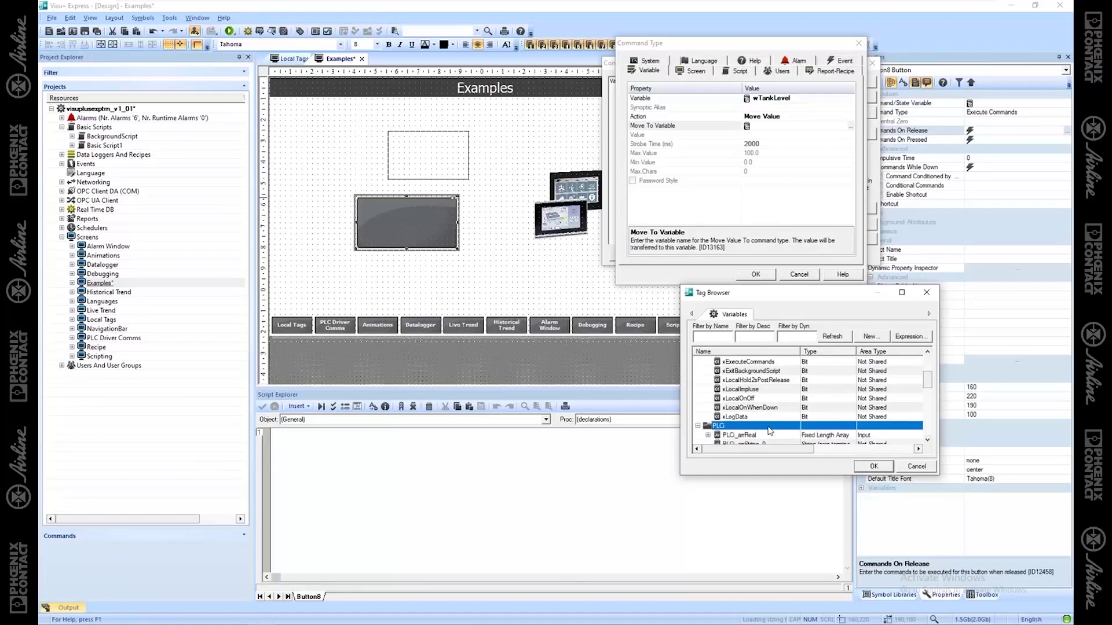
{"action": "scroll", "coordinate": [769, 432], "scroll_direction": "down", "scroll_amount": 3}
{"action": "scroll", "coordinate": [770, 431], "scroll_direction": "down", "scroll_amount": 3}
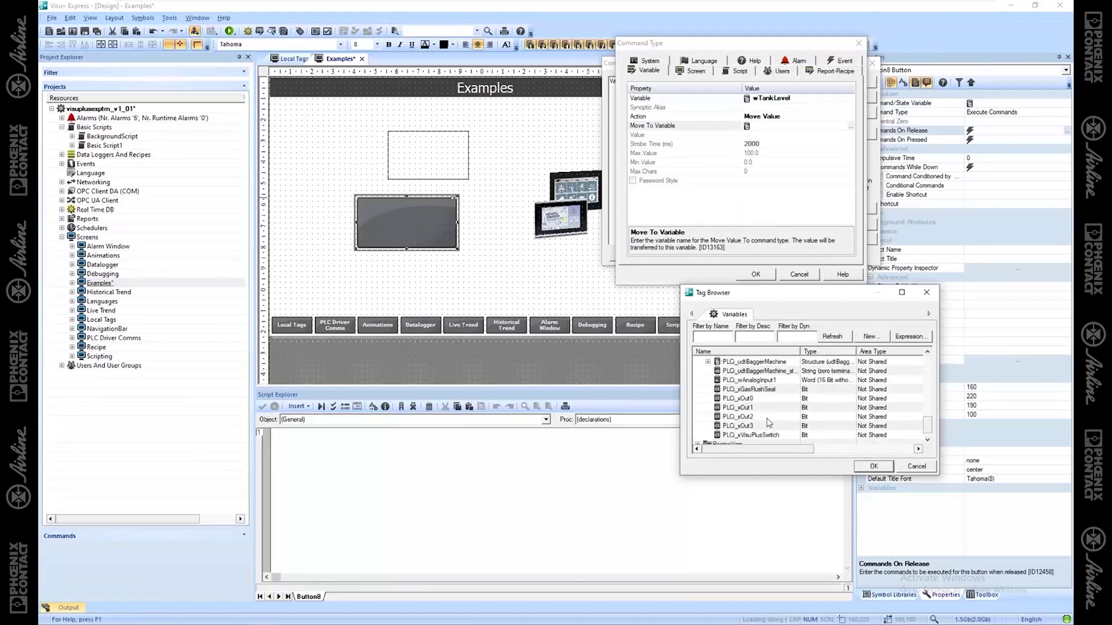
{"action": "left_click", "coordinate": [762, 381]}
{"action": "left_click", "coordinate": [873, 466]}
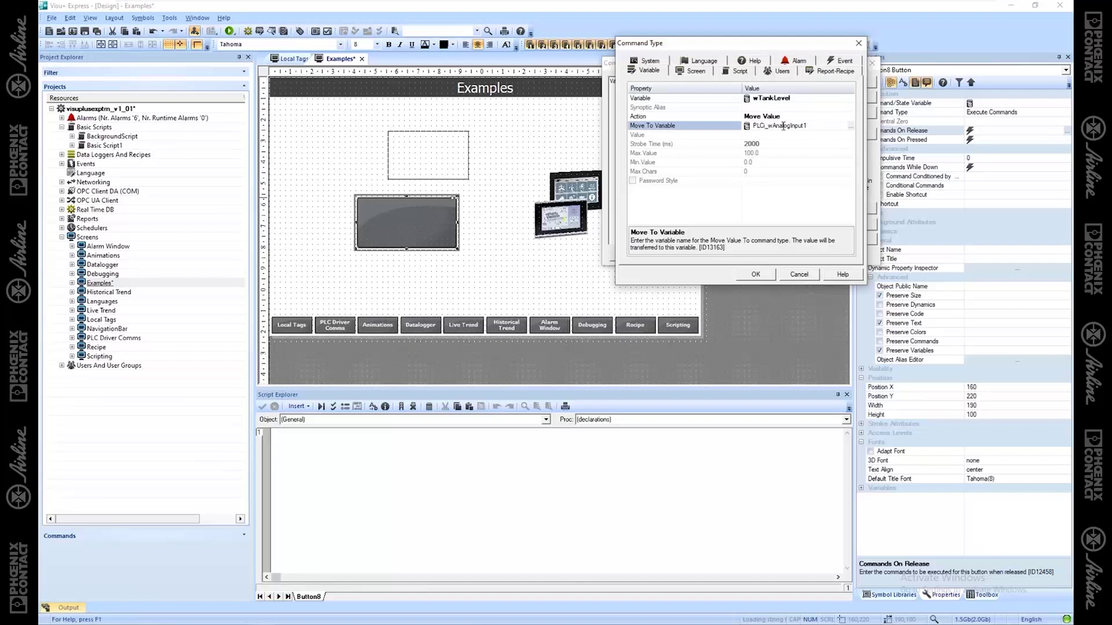
{"action": "left_click", "coordinate": [755, 274]}
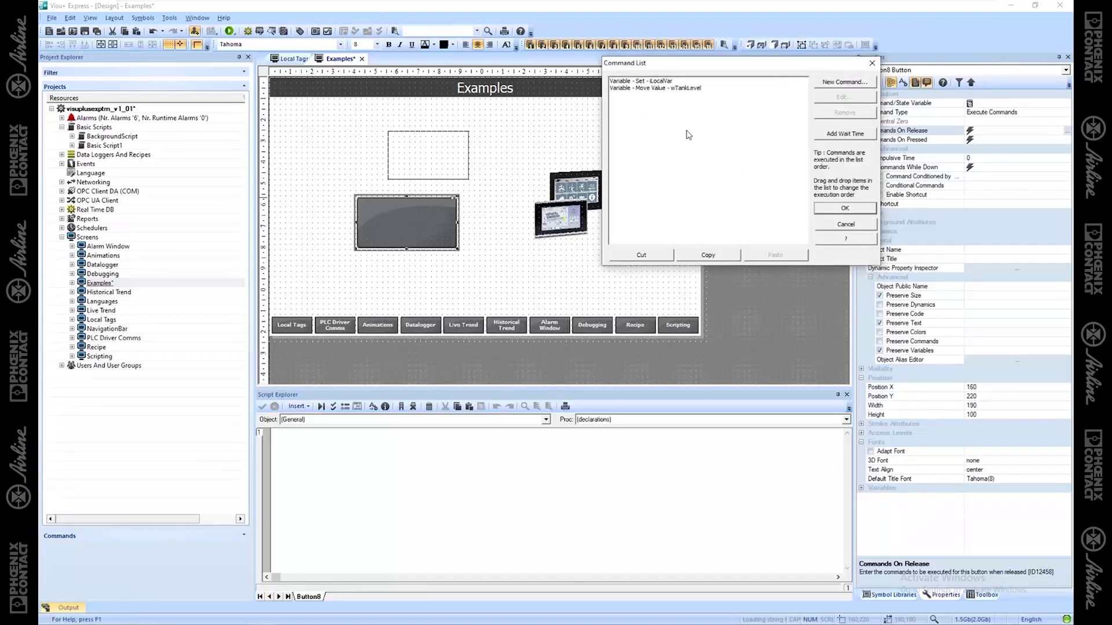
Step: Insert a 1000 ms Wait Time between the Set iLocalVar and Move Value commands
{"action": "left_click", "coordinate": [637, 87]}
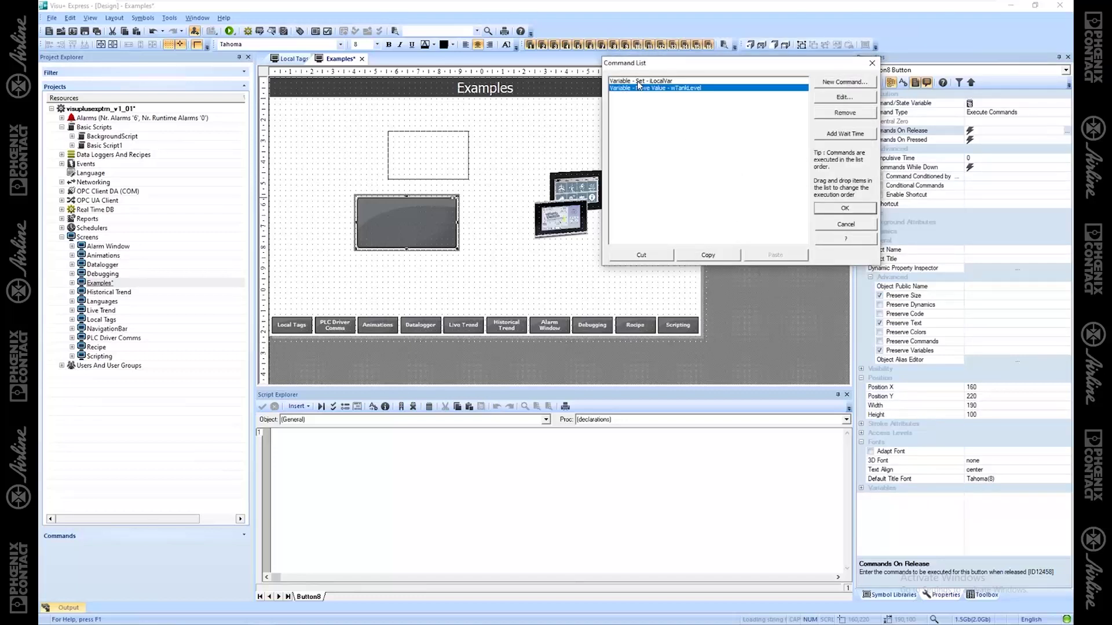
{"action": "left_click", "coordinate": [639, 81]}
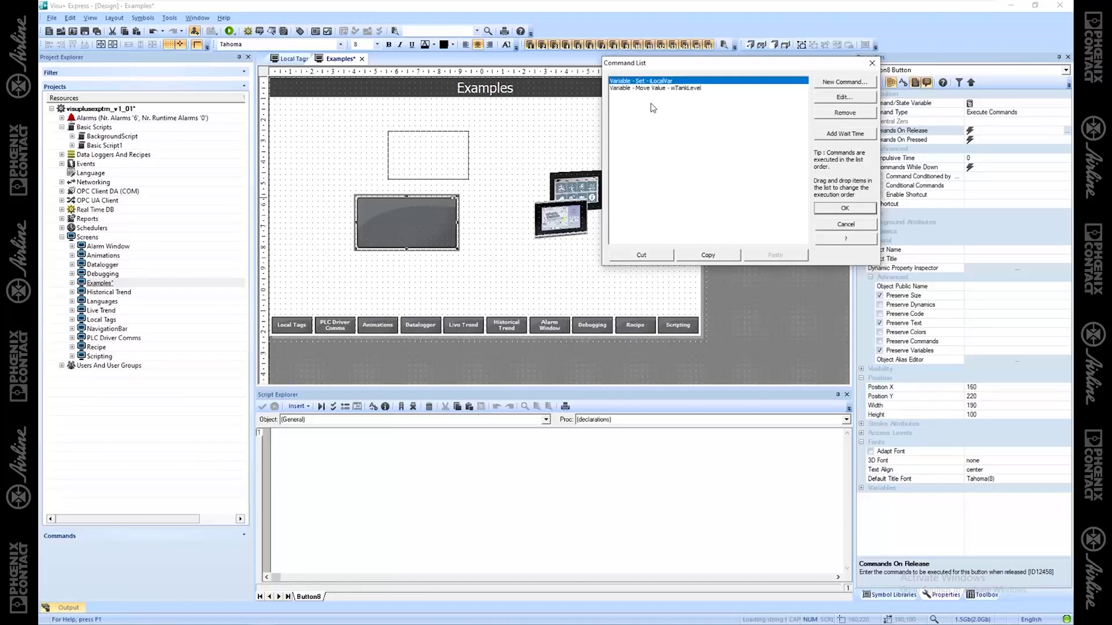
{"action": "left_click", "coordinate": [844, 134]}
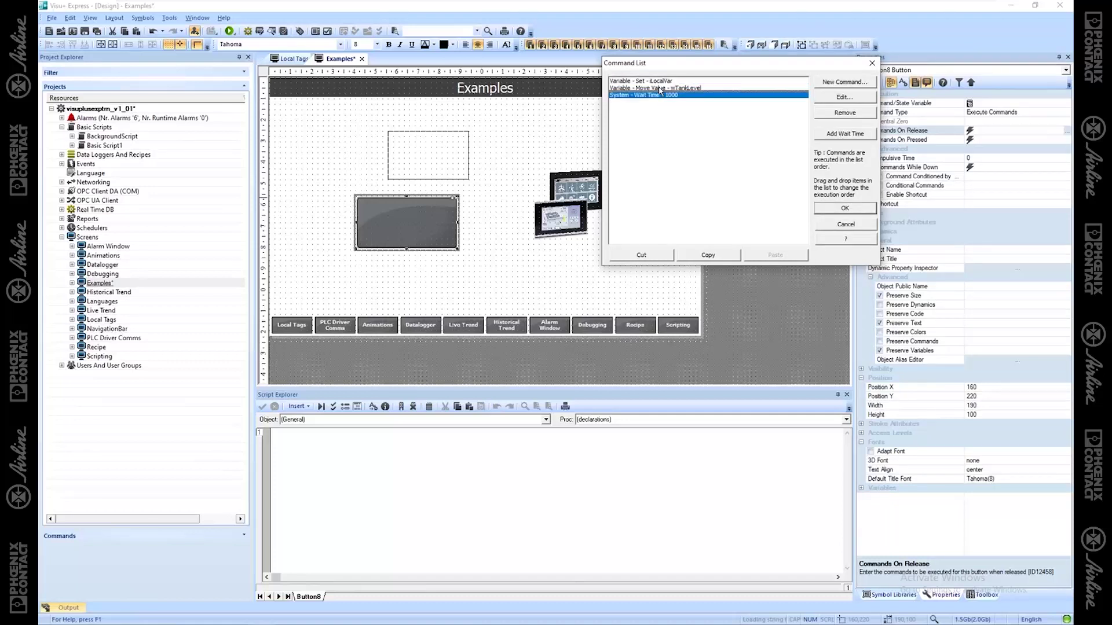
{"action": "left_click_drag", "start_coordinate": [660, 90], "coordinate": [655, 85]}
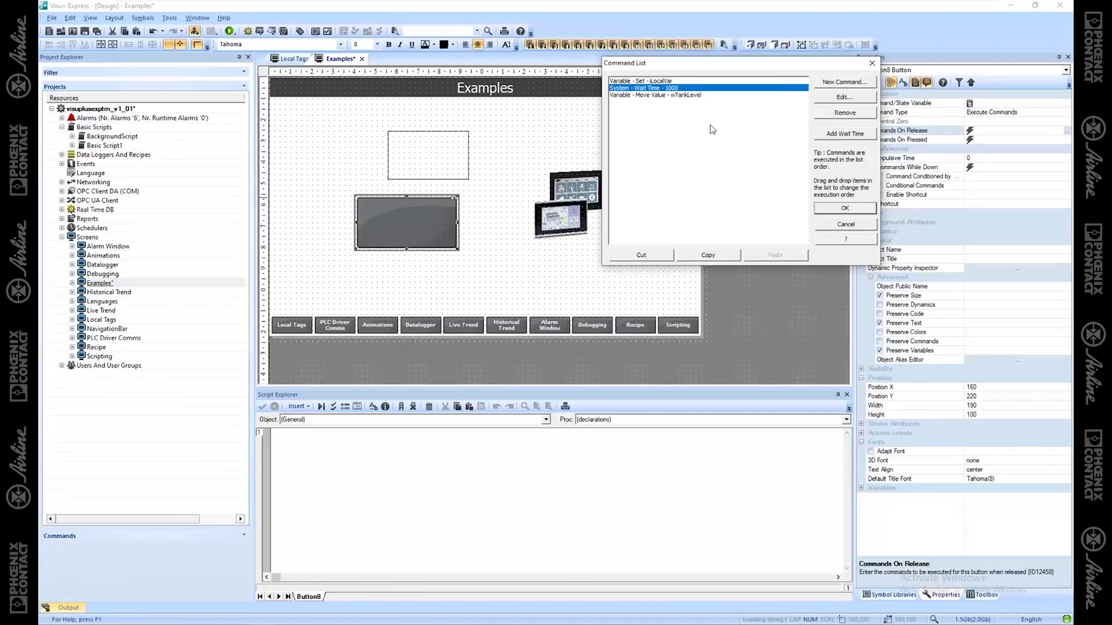
{"action": "left_click", "coordinate": [641, 81]}
{"action": "left_click", "coordinate": [663, 95]}
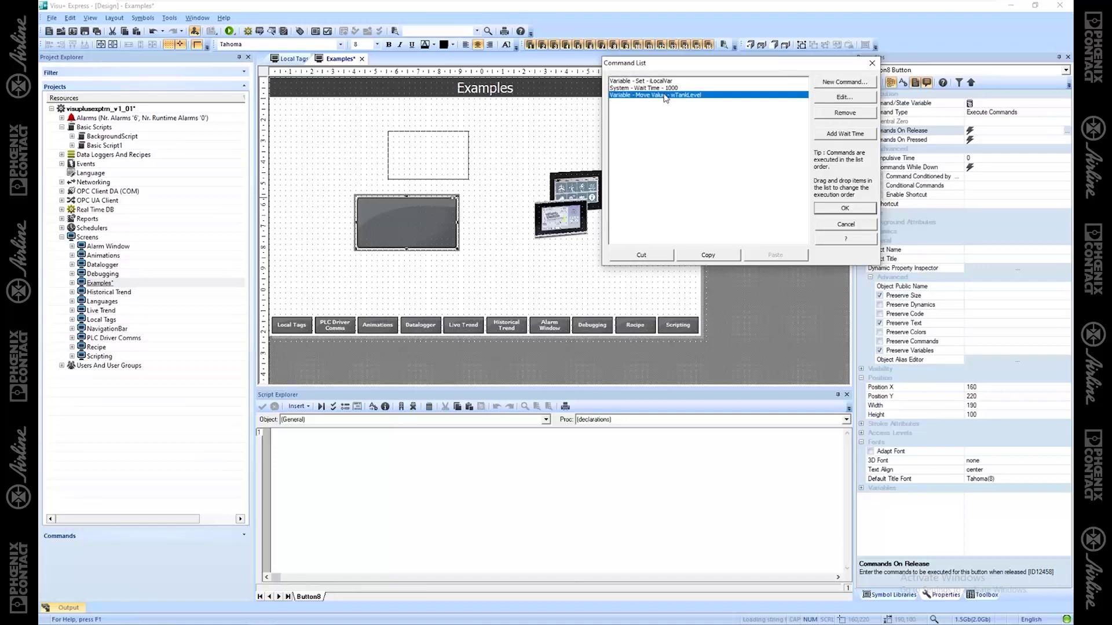
{"action": "left_click", "coordinate": [651, 88]}
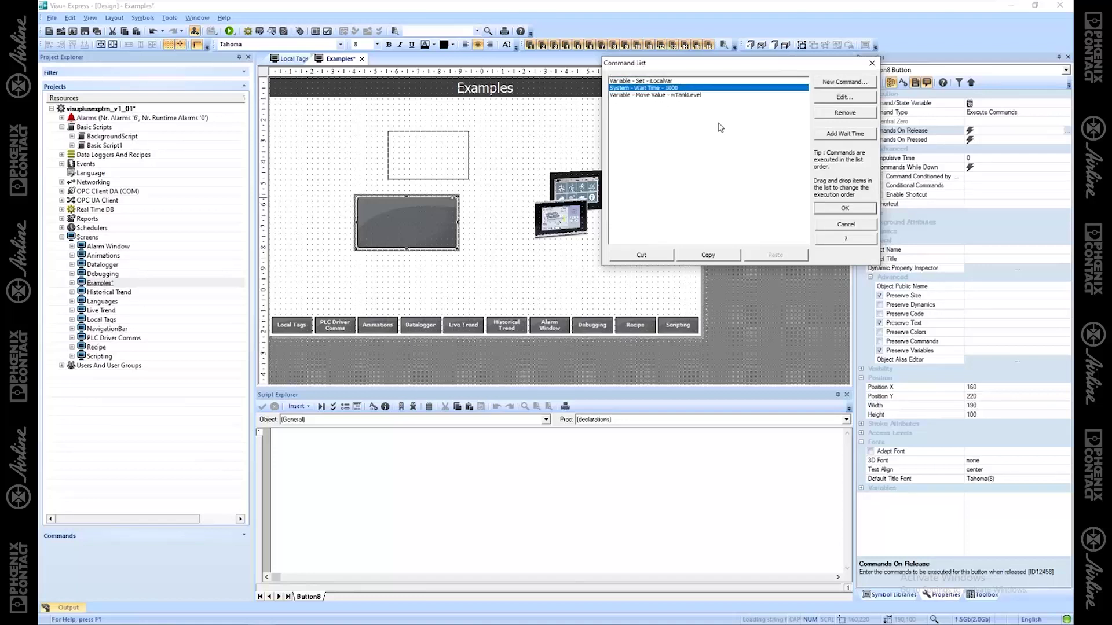
{"action": "left_click", "coordinate": [849, 82]}
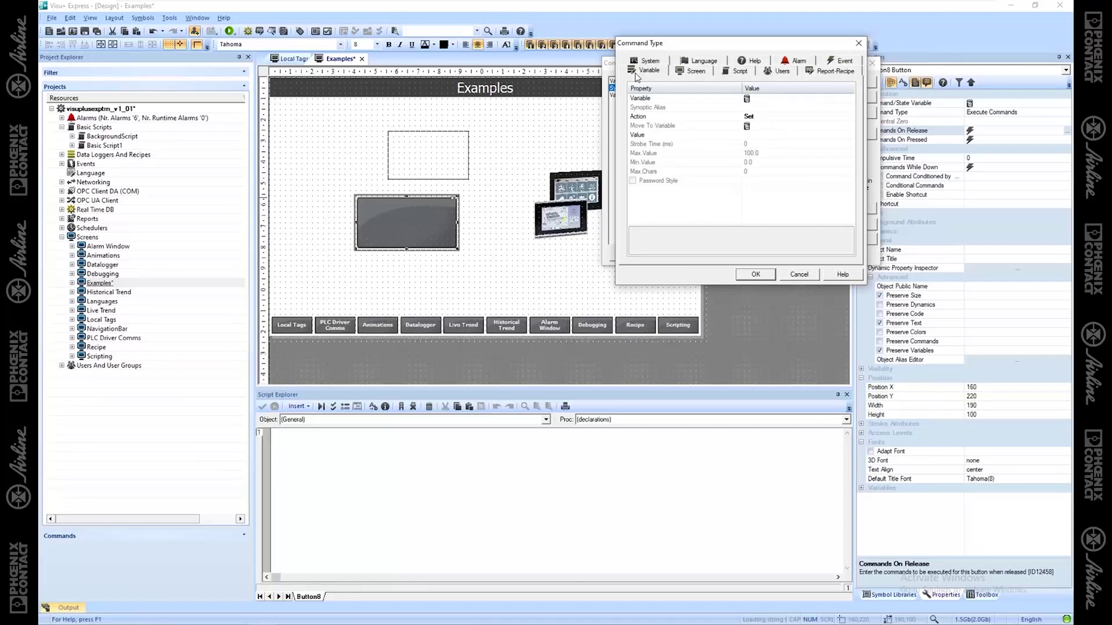
Step: Make the new command a Screen command targeting the Datalogger screen
{"action": "left_click", "coordinate": [696, 71]}
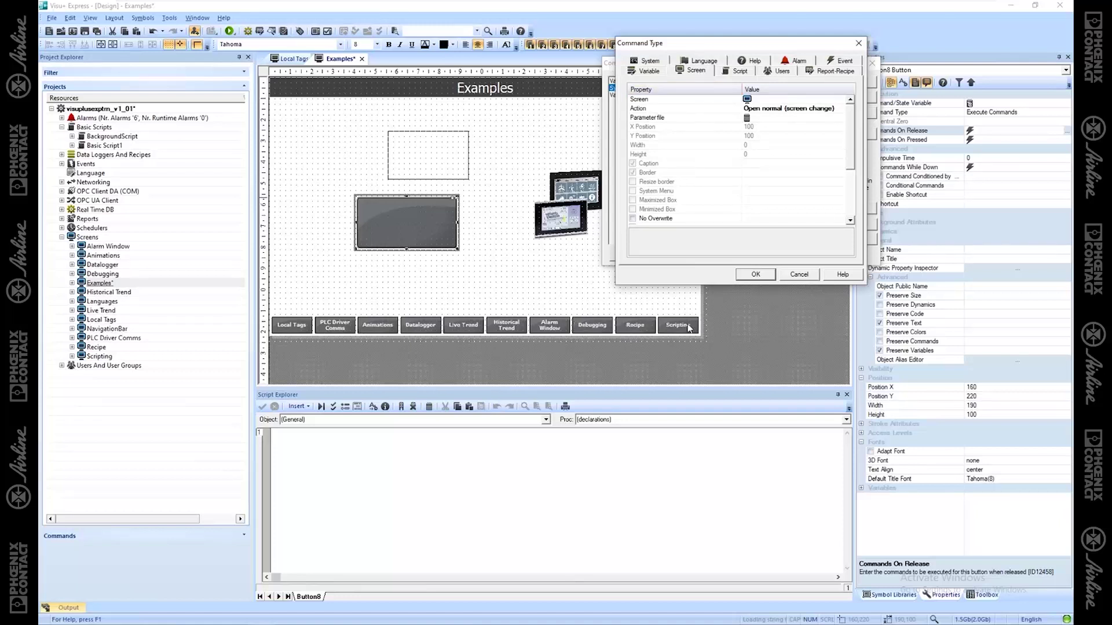
{"action": "left_click", "coordinate": [803, 99]}
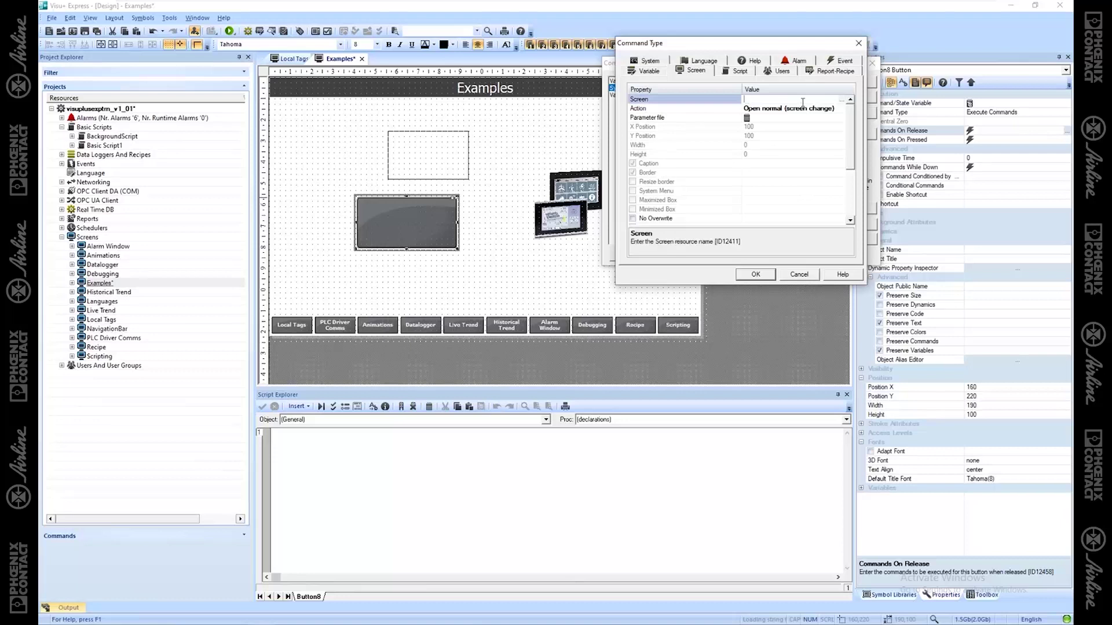
{"action": "left_click", "coordinate": [845, 102]}
{"action": "left_click", "coordinate": [661, 293]}
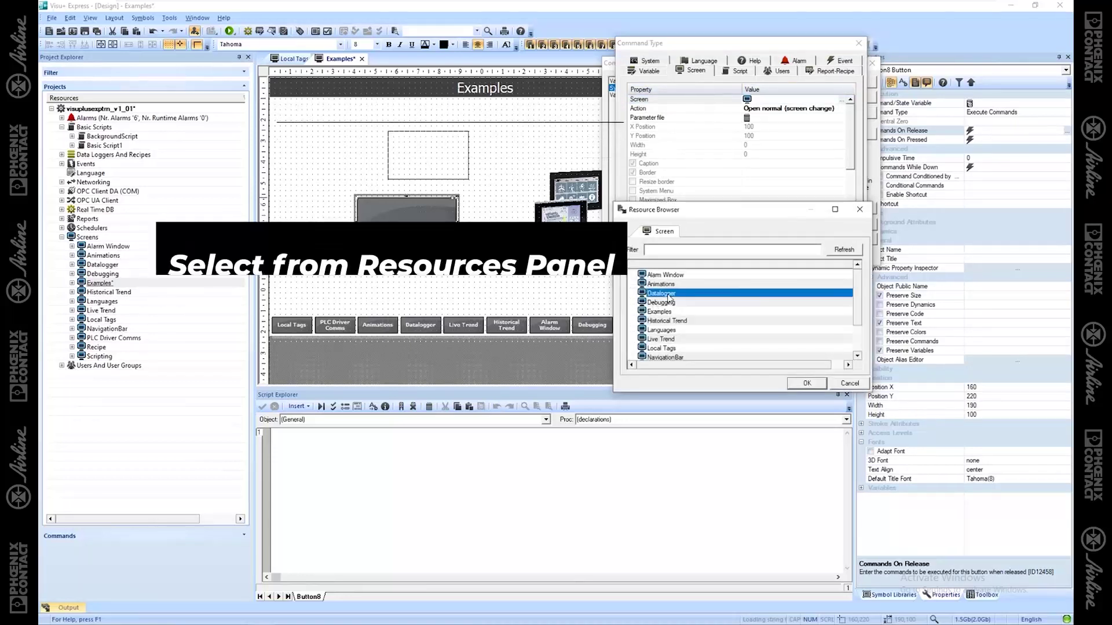
{"action": "left_click", "coordinate": [807, 384]}
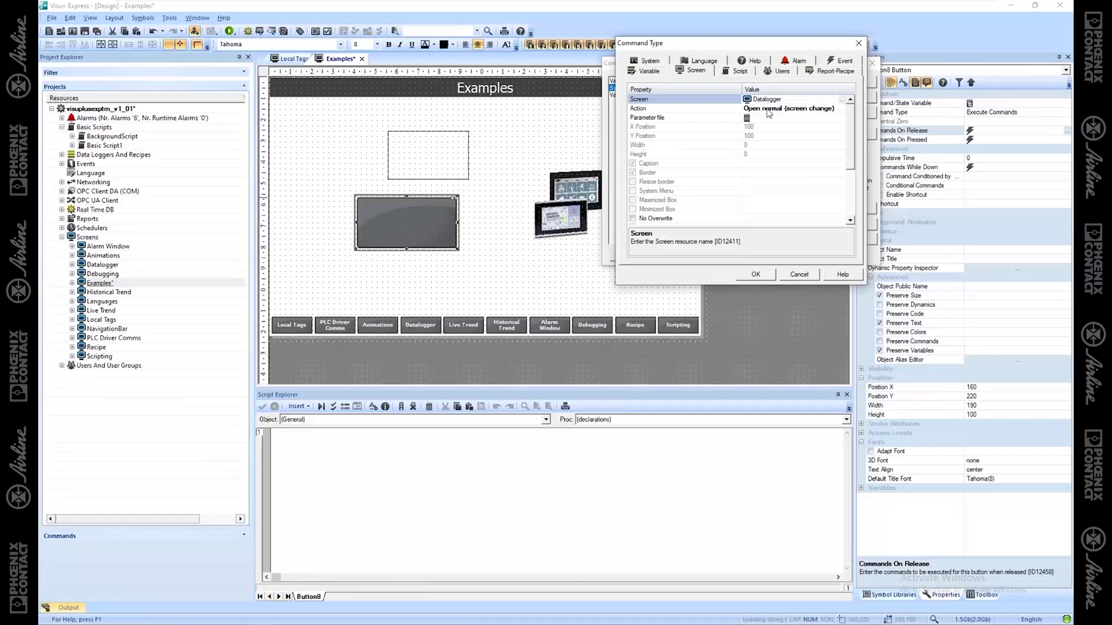
Step: Keep the action as Open normal (screen change) and add the Datalogger command to the list
{"action": "left_click", "coordinate": [833, 108]}
{"action": "left_click", "coordinate": [841, 109]}
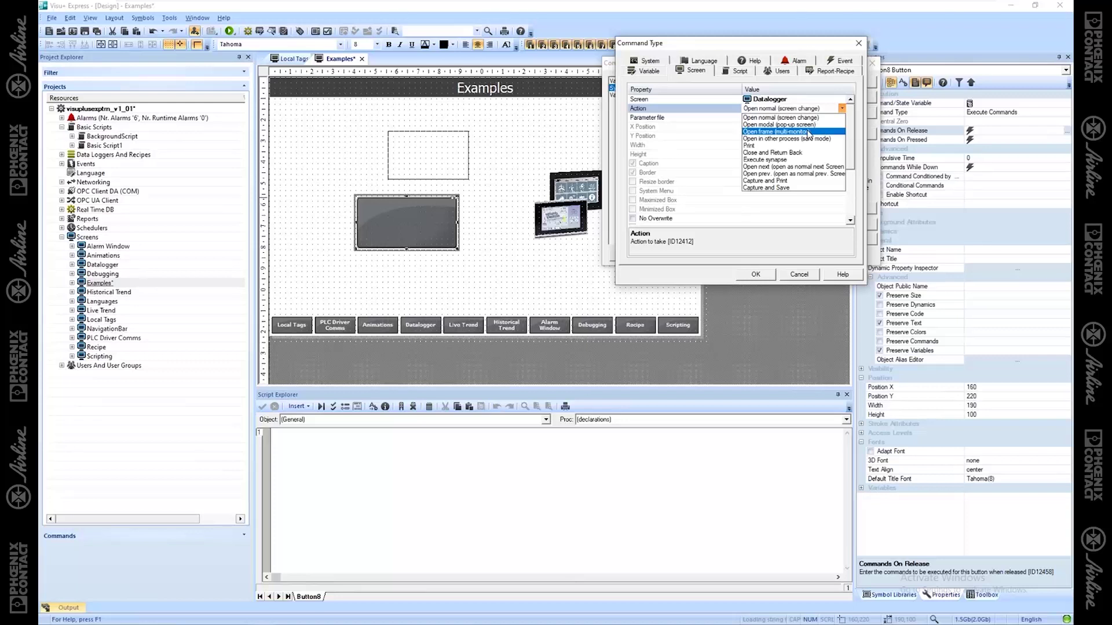
{"action": "key", "text": "Escape"}
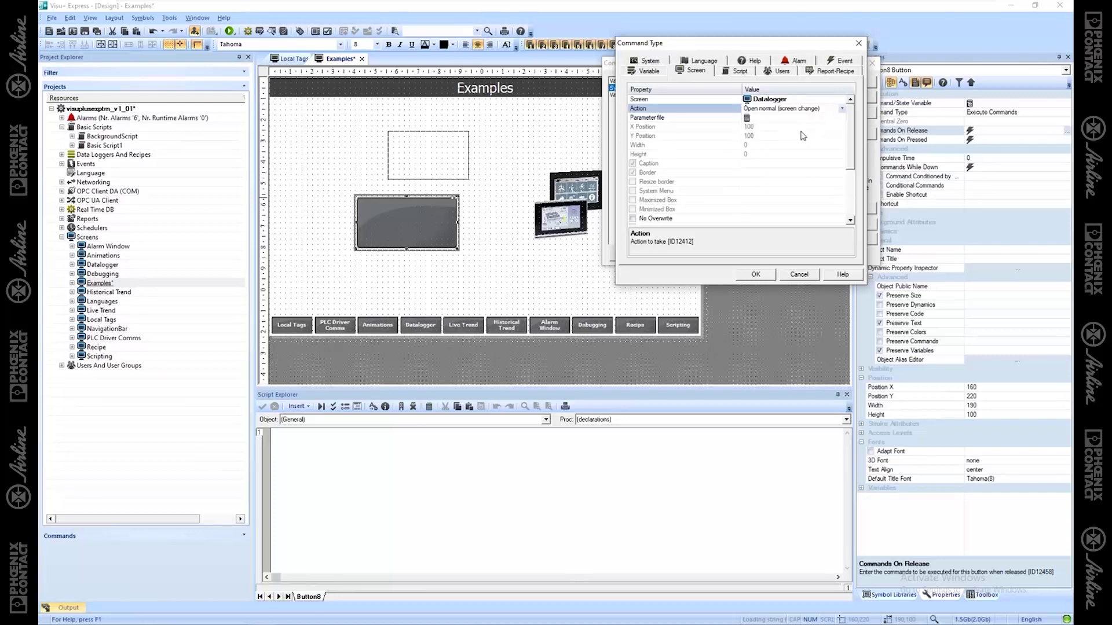
{"action": "left_click", "coordinate": [841, 109]}
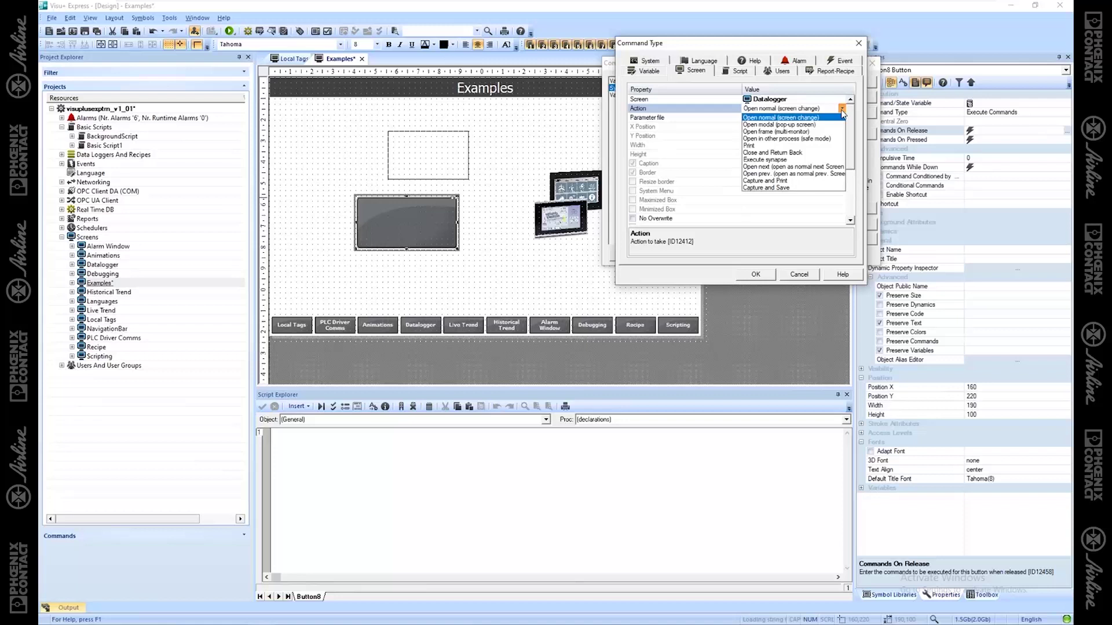
{"action": "left_click", "coordinate": [778, 118]}
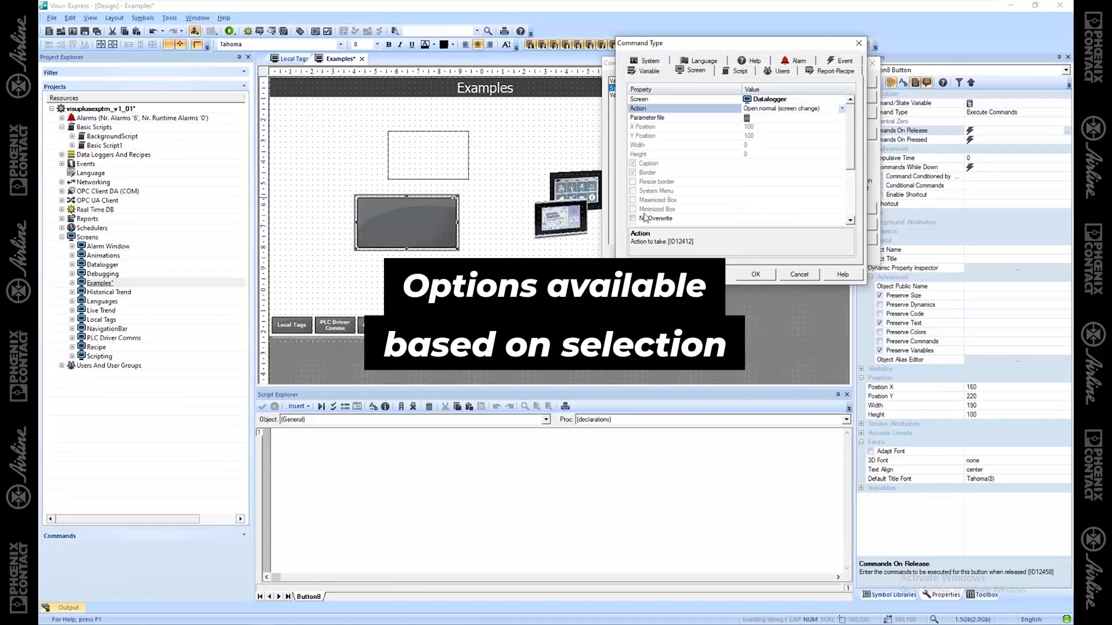
{"action": "scroll", "coordinate": [667, 205], "scroll_direction": "down", "scroll_amount": 1}
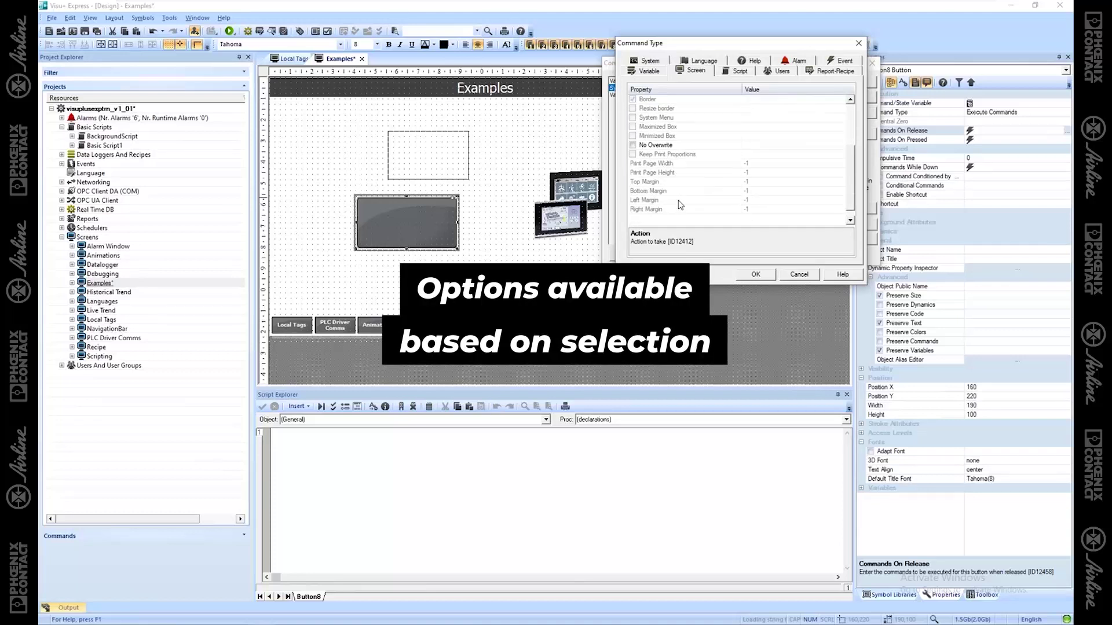
{"action": "scroll", "coordinate": [680, 204], "scroll_direction": "up", "scroll_amount": 1}
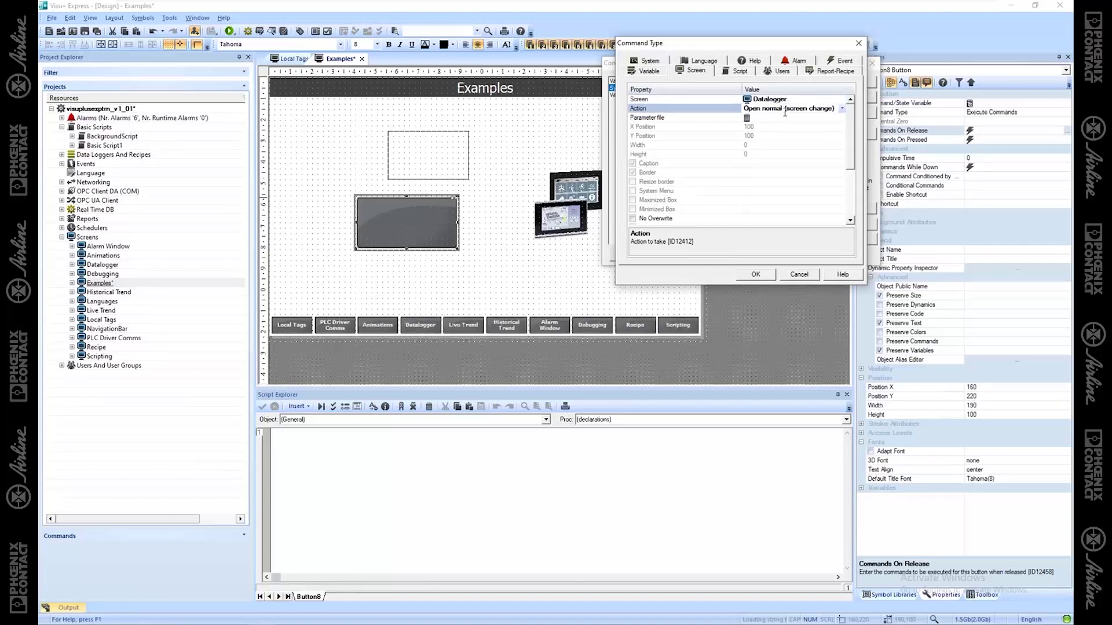
{"action": "left_click", "coordinate": [756, 275]}
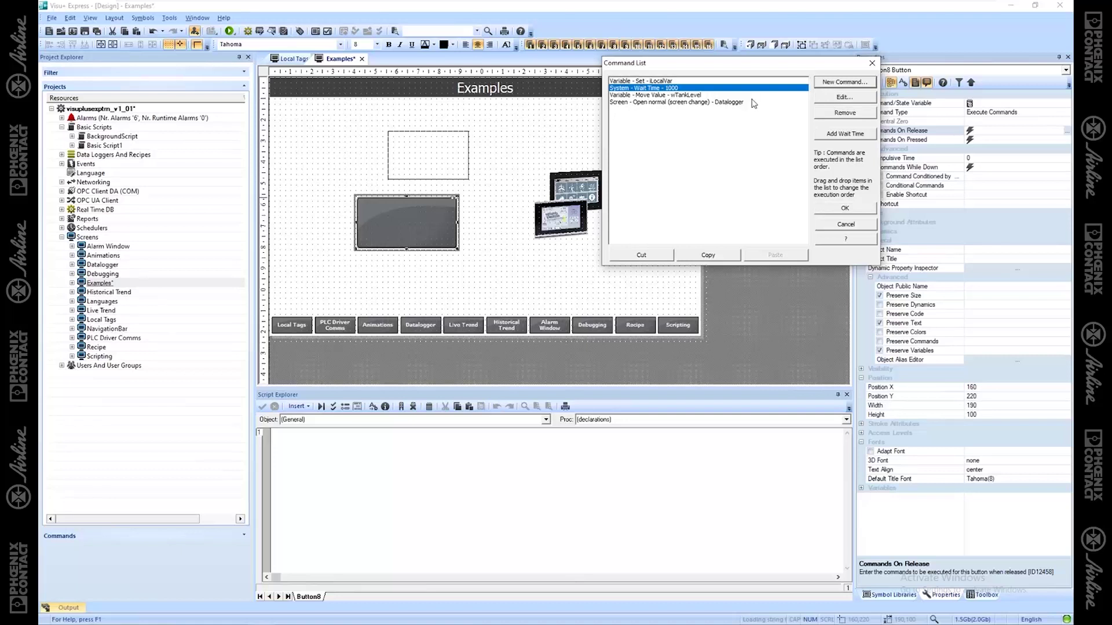
Step: Set the Wait Time command to run Basic Script1 with Run normal, then view the Users options
{"action": "left_click", "coordinate": [851, 99]}
{"action": "left_click", "coordinate": [738, 73]}
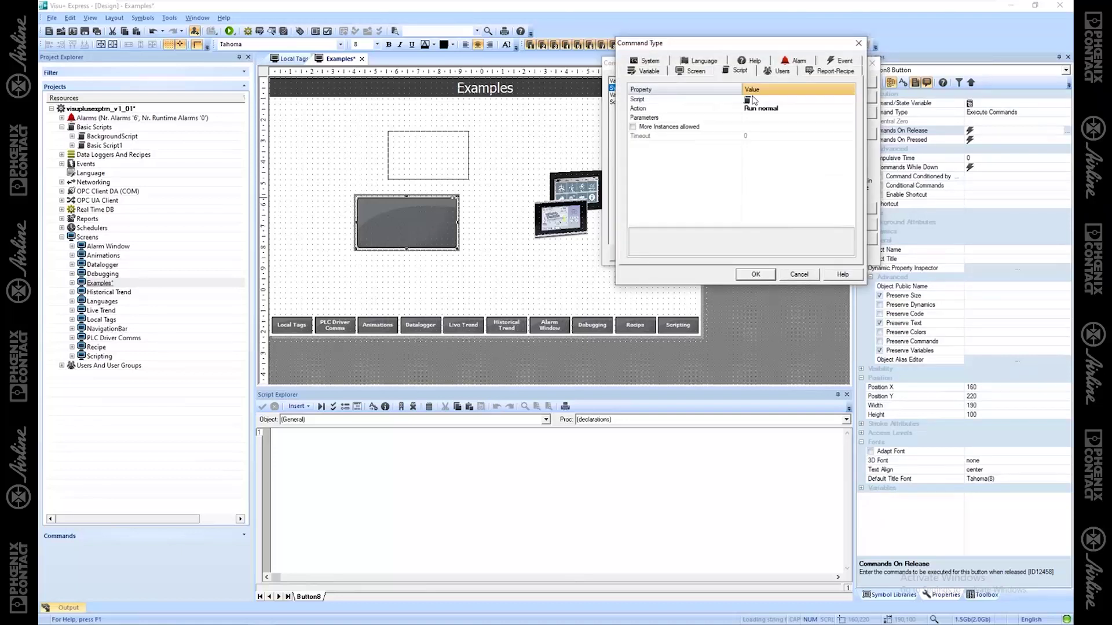
{"action": "left_click", "coordinate": [804, 98]}
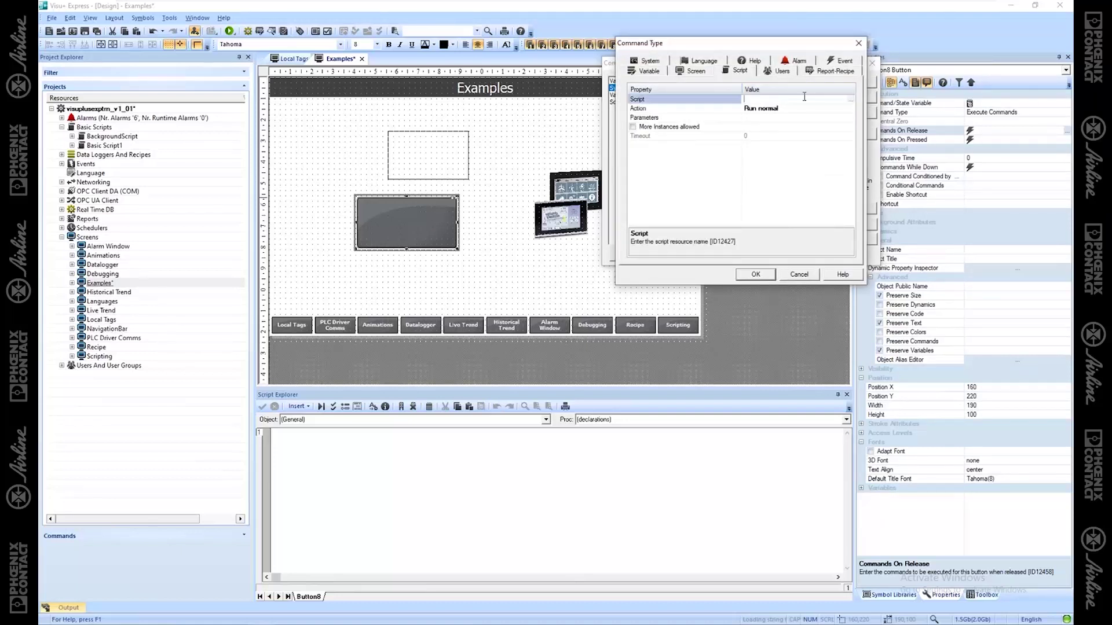
{"action": "left_click", "coordinate": [850, 100]}
{"action": "left_click", "coordinate": [692, 283]}
{"action": "left_click", "coordinate": [806, 385]}
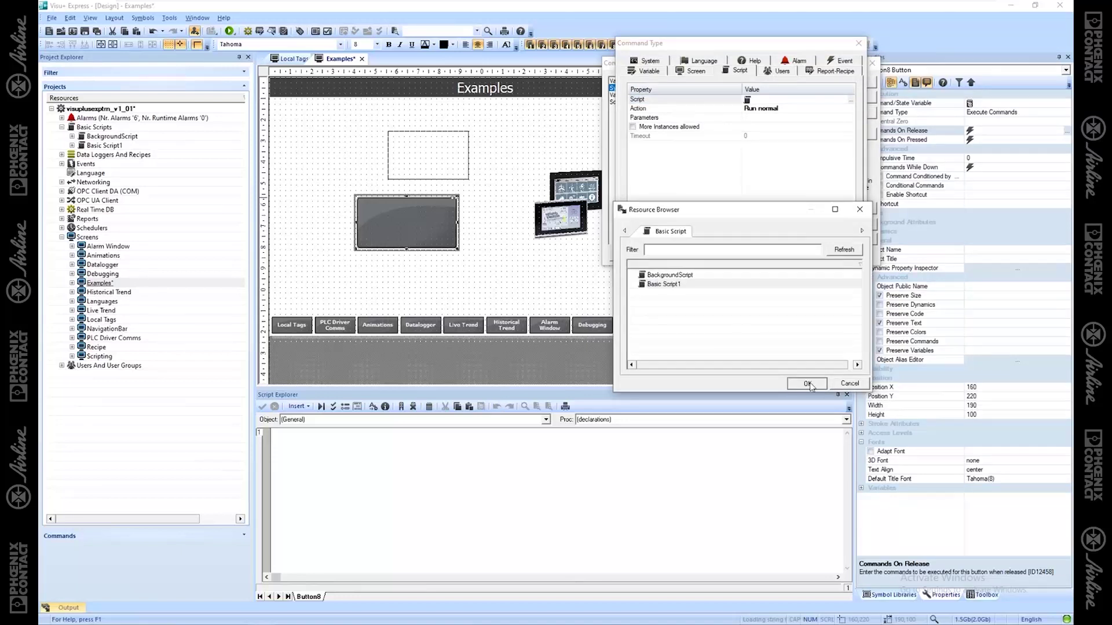
{"action": "left_click", "coordinate": [838, 110]}
{"action": "left_click", "coordinate": [850, 109]}
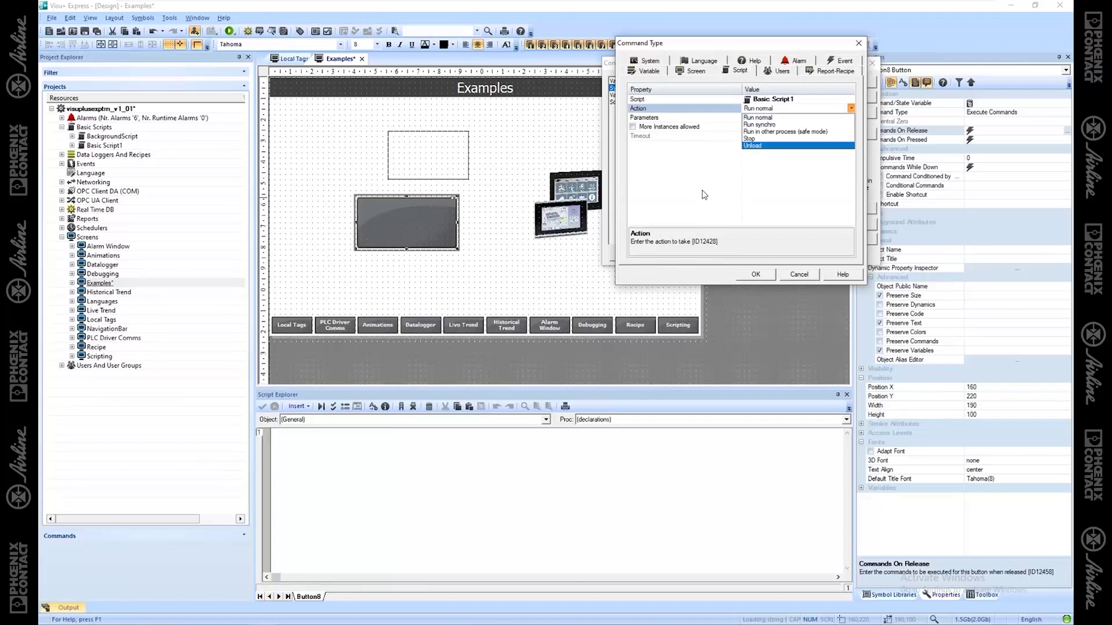
{"action": "left_click", "coordinate": [718, 190]}
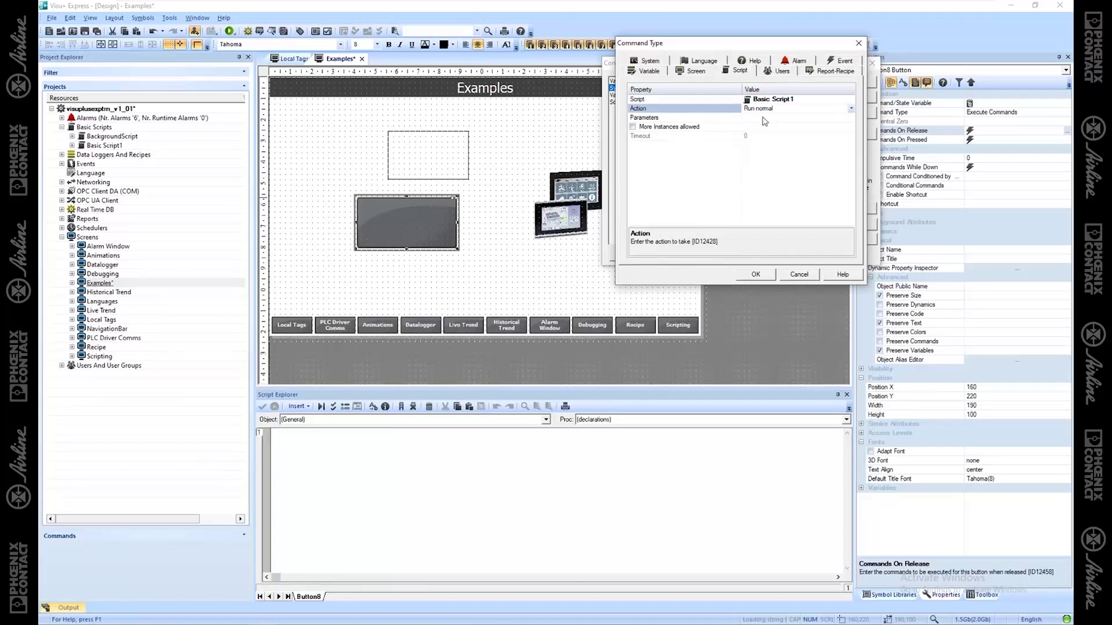
{"action": "left_click", "coordinate": [776, 72]}
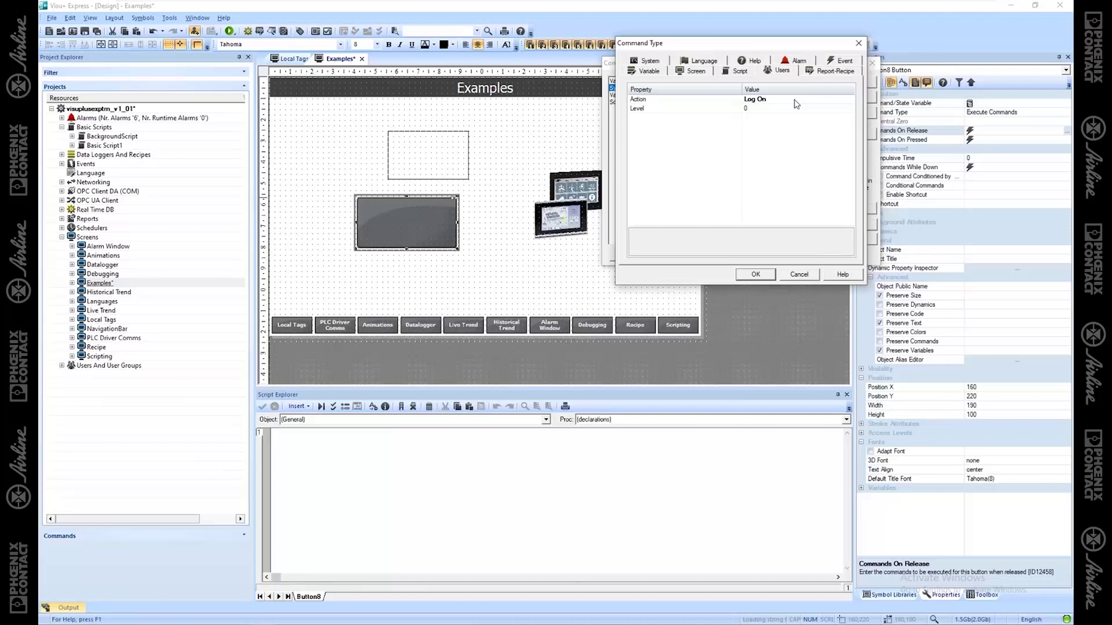
Step: Review the Users actions, leaving Log On, then view the Report-Recipe command settings
{"action": "left_click", "coordinate": [836, 100]}
{"action": "left_click", "coordinate": [850, 100]}
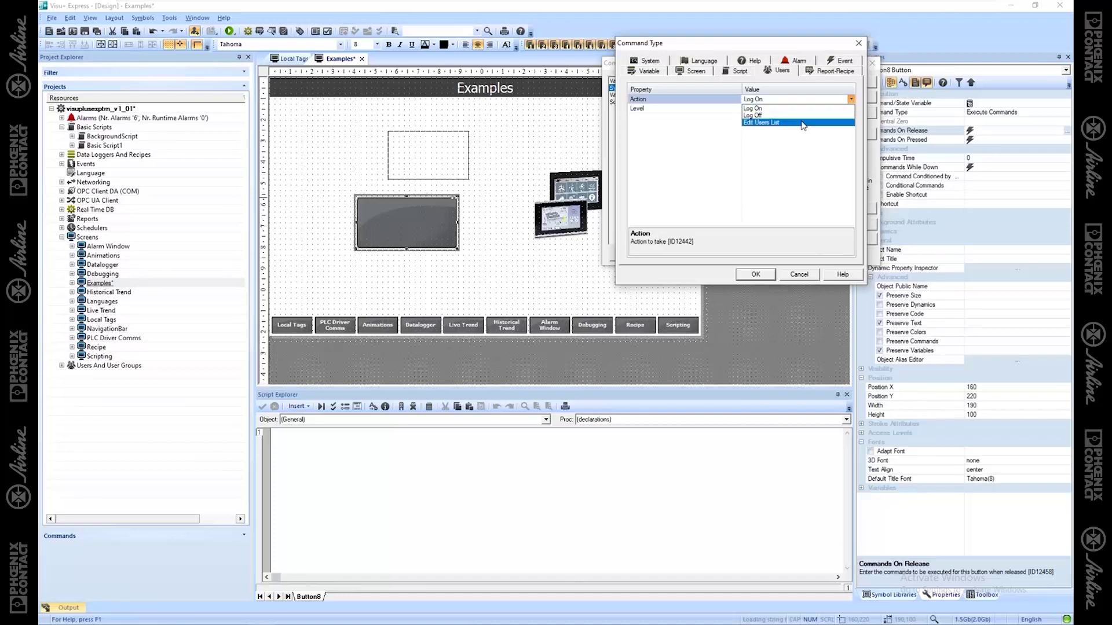
{"action": "left_click", "coordinate": [814, 106]}
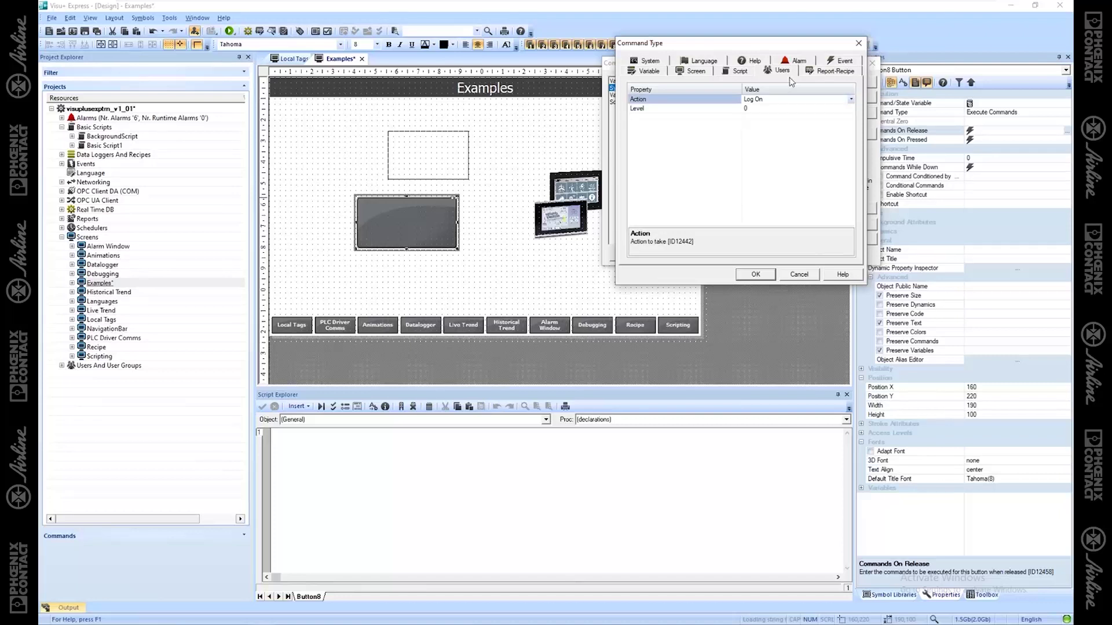
{"action": "left_click", "coordinate": [829, 72]}
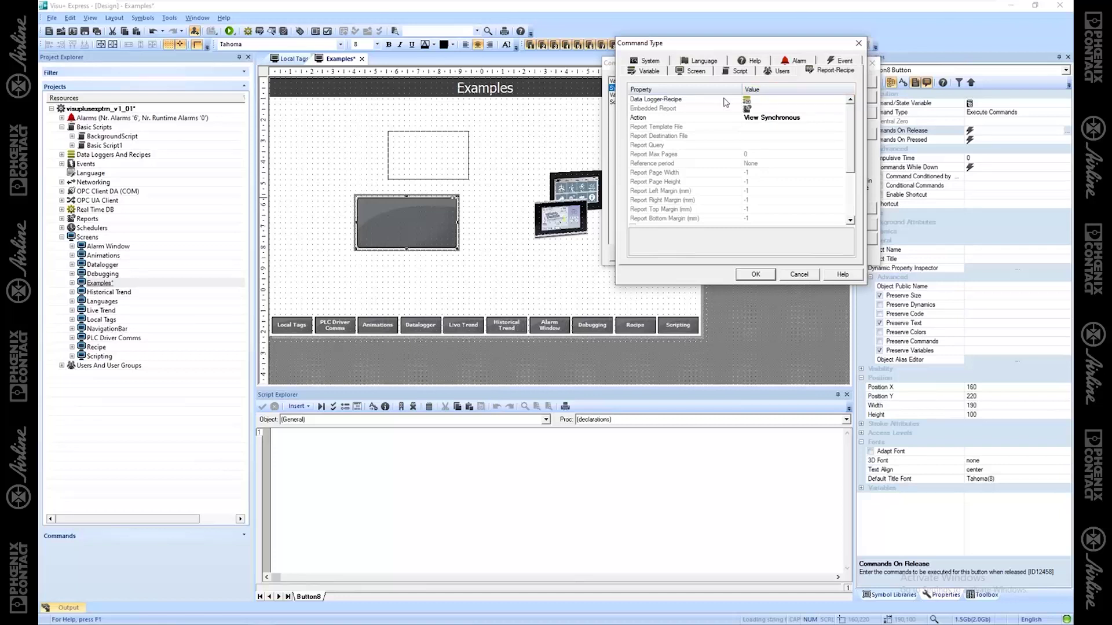
Step: Set Data Logger-Recipe to LogEvery250ms, review the report actions, then discard the unsupported report command
{"action": "left_click", "coordinate": [821, 99]}
{"action": "left_click", "coordinate": [841, 99]}
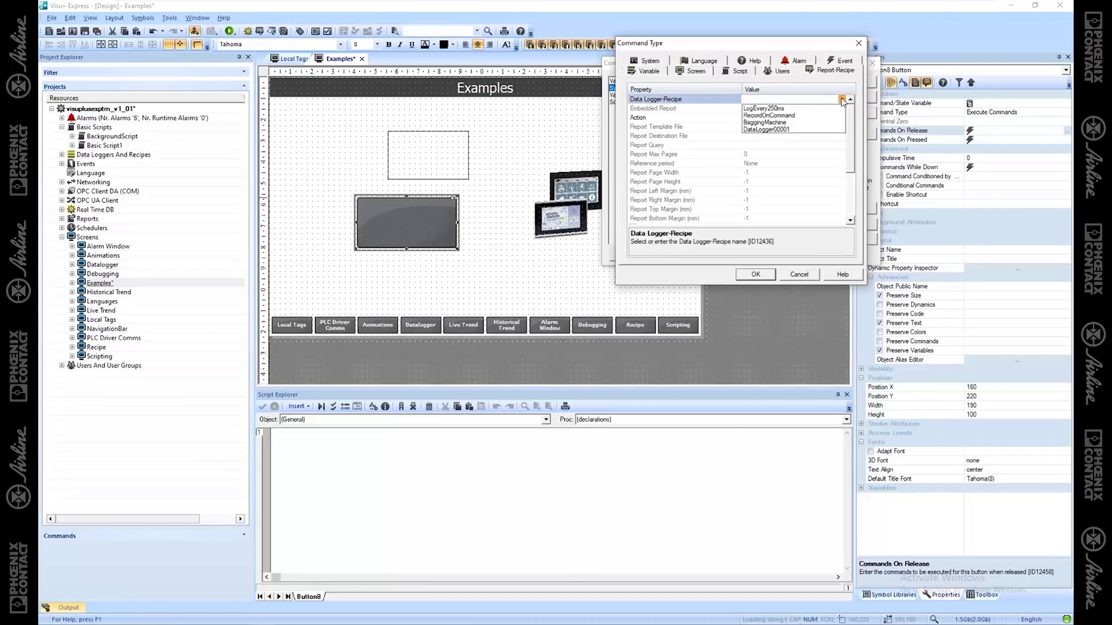
{"action": "left_click", "coordinate": [801, 114]}
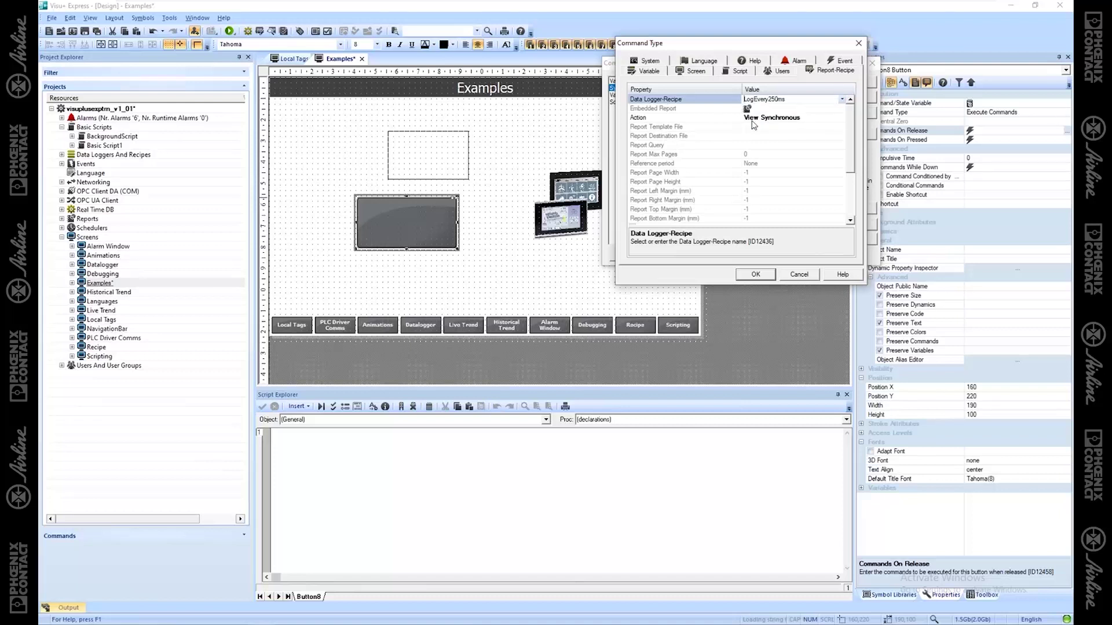
{"action": "left_click", "coordinate": [808, 117]}
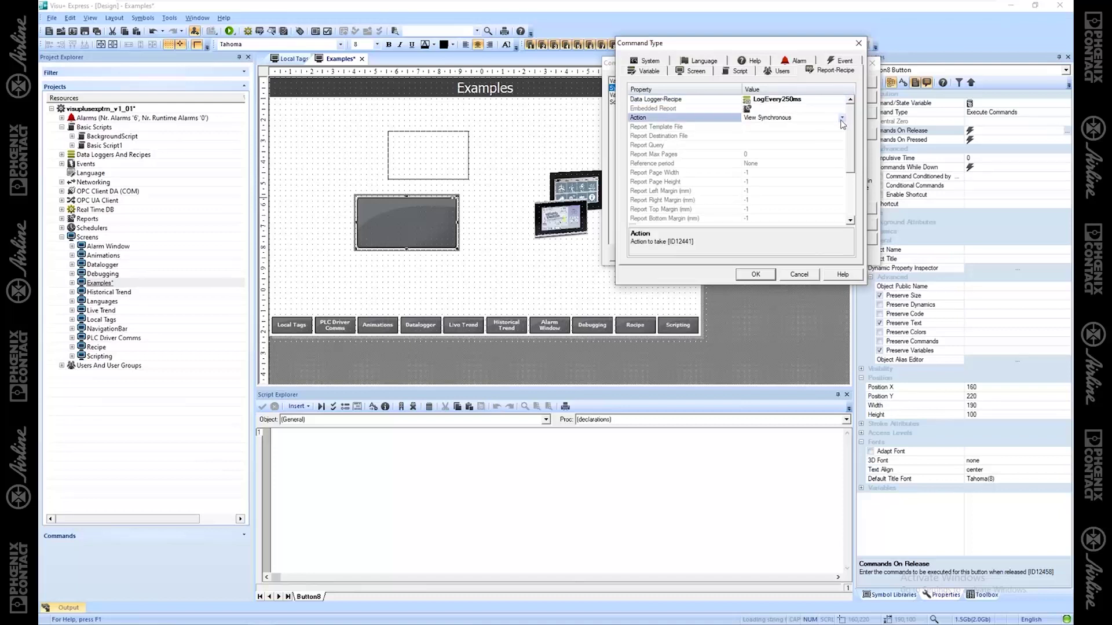
{"action": "left_click", "coordinate": [841, 118]}
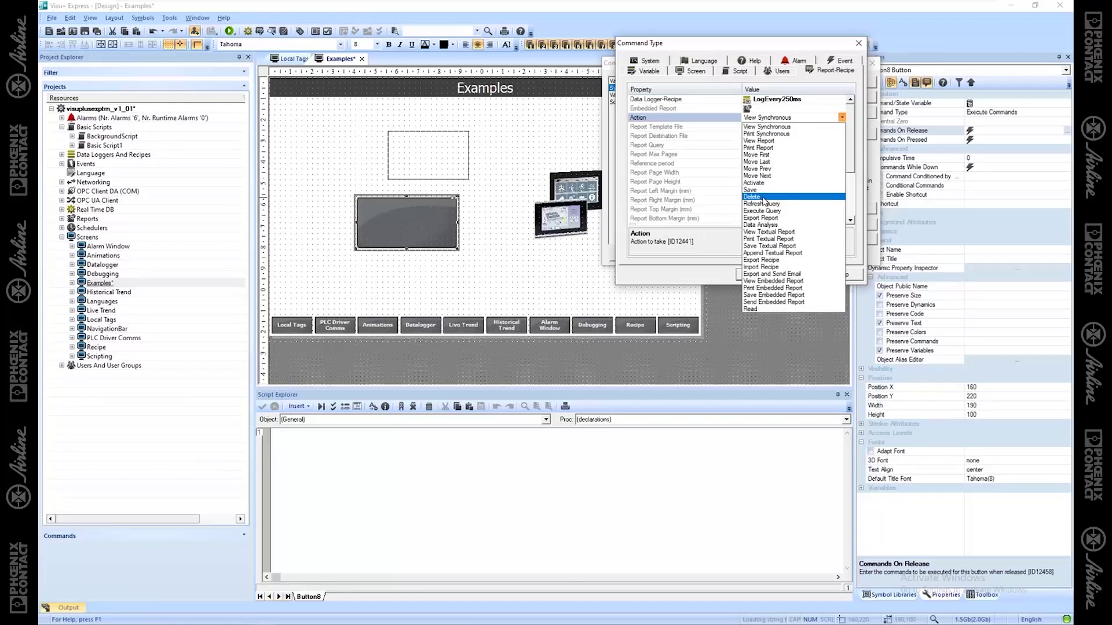
{"action": "left_click", "coordinate": [677, 146]}
{"action": "scroll", "coordinate": [751, 174], "scroll_direction": "down", "scroll_amount": 1}
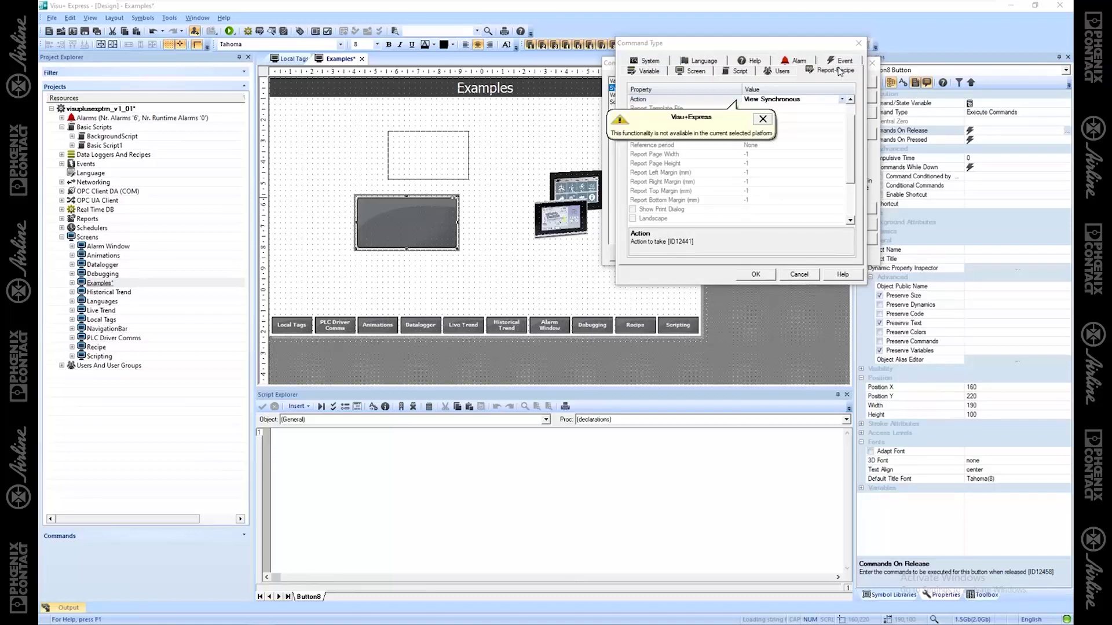
{"action": "left_click", "coordinate": [799, 276]}
Step: Reopen the listed command, look over its report action options, and cancel the edit
{"action": "left_click", "coordinate": [846, 97]}
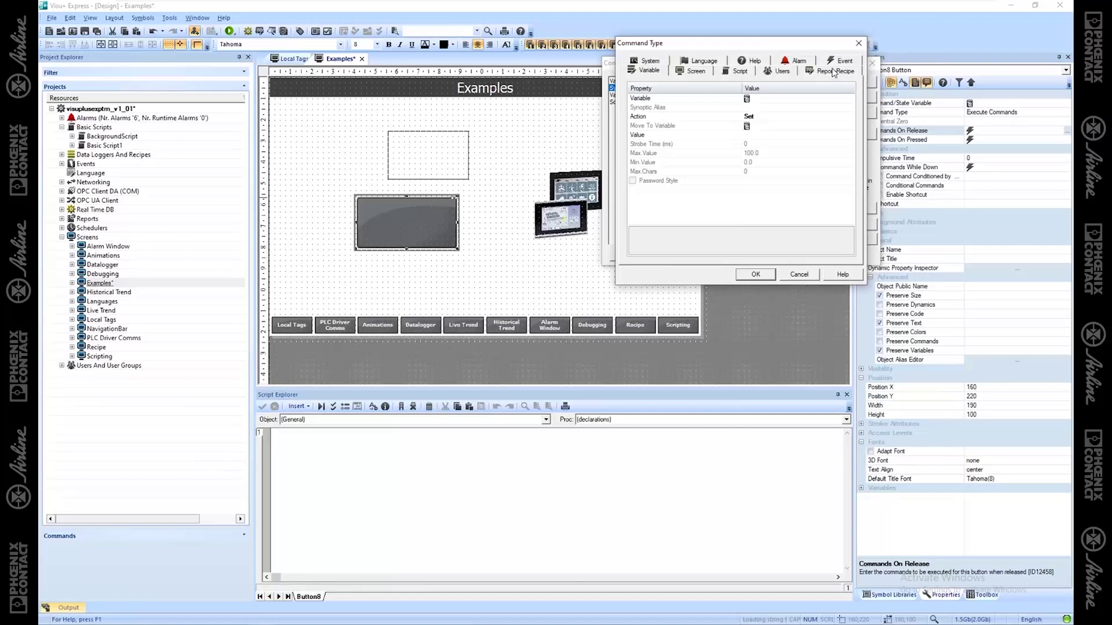
{"action": "left_click", "coordinate": [827, 72]}
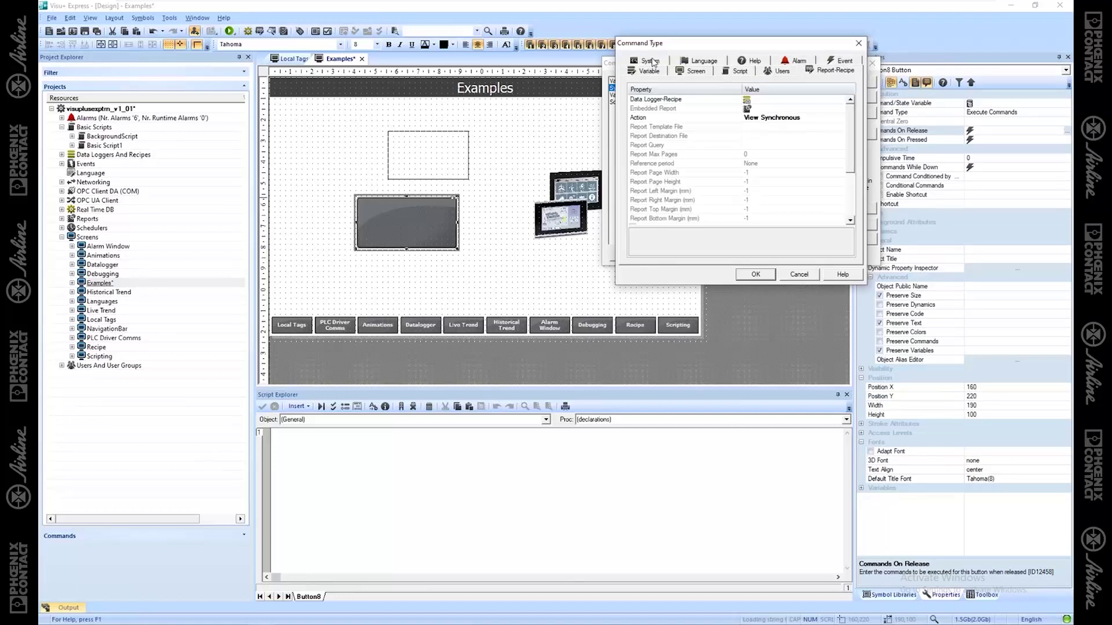
{"action": "left_click", "coordinate": [643, 117]}
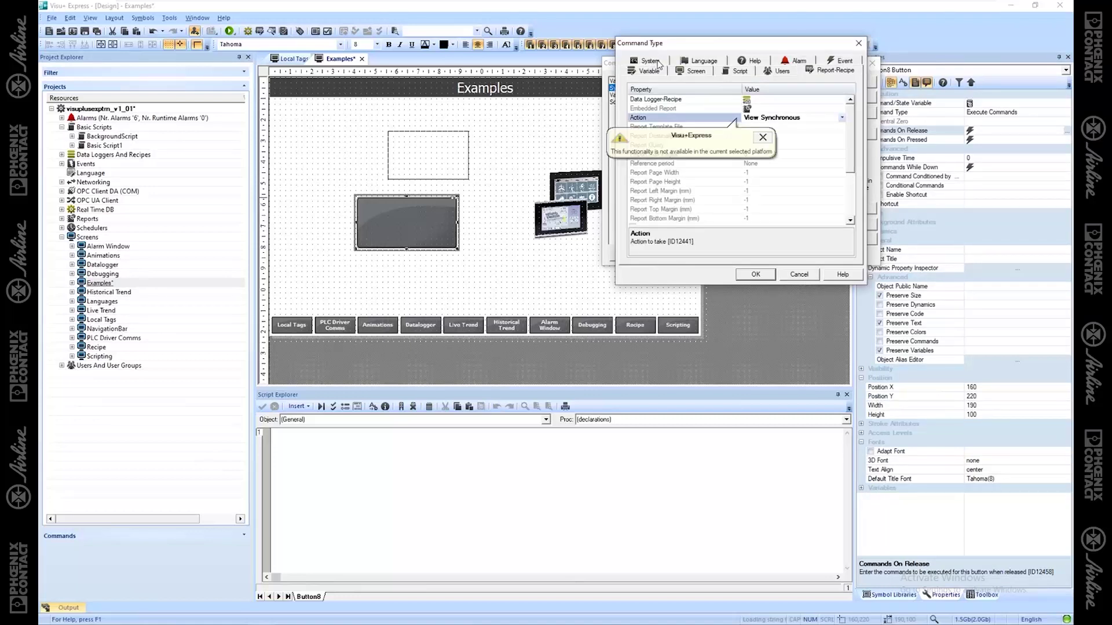
{"action": "left_click", "coordinate": [810, 272]}
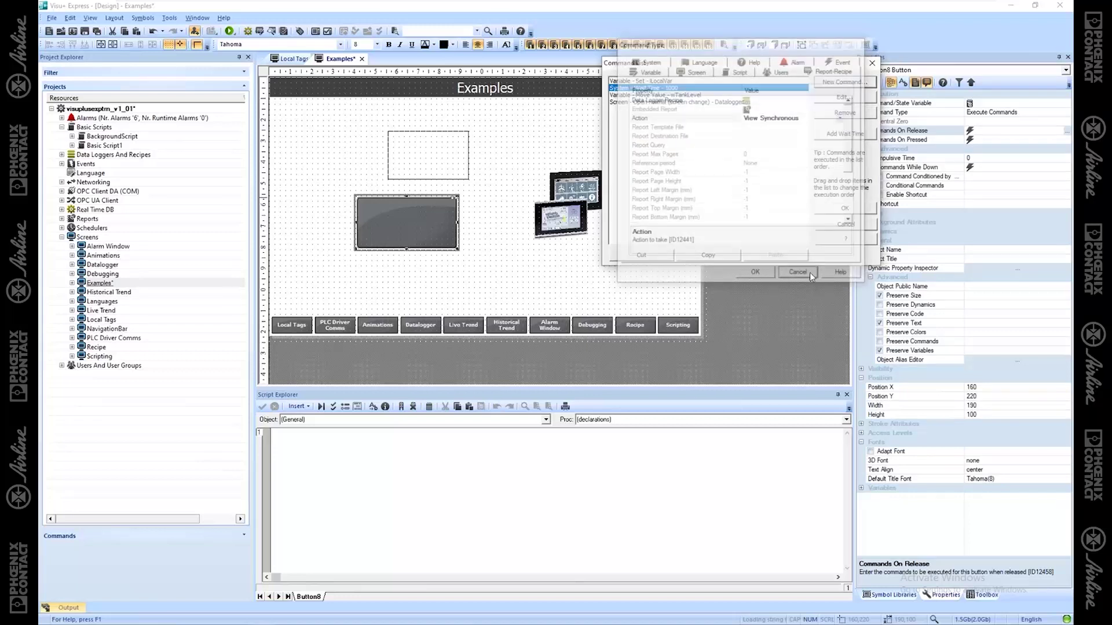
Step: Open the listed command's System settings and choose Shut down Application as its action
{"action": "double_click", "coordinate": [666, 75]}
{"action": "left_click", "coordinate": [647, 61]}
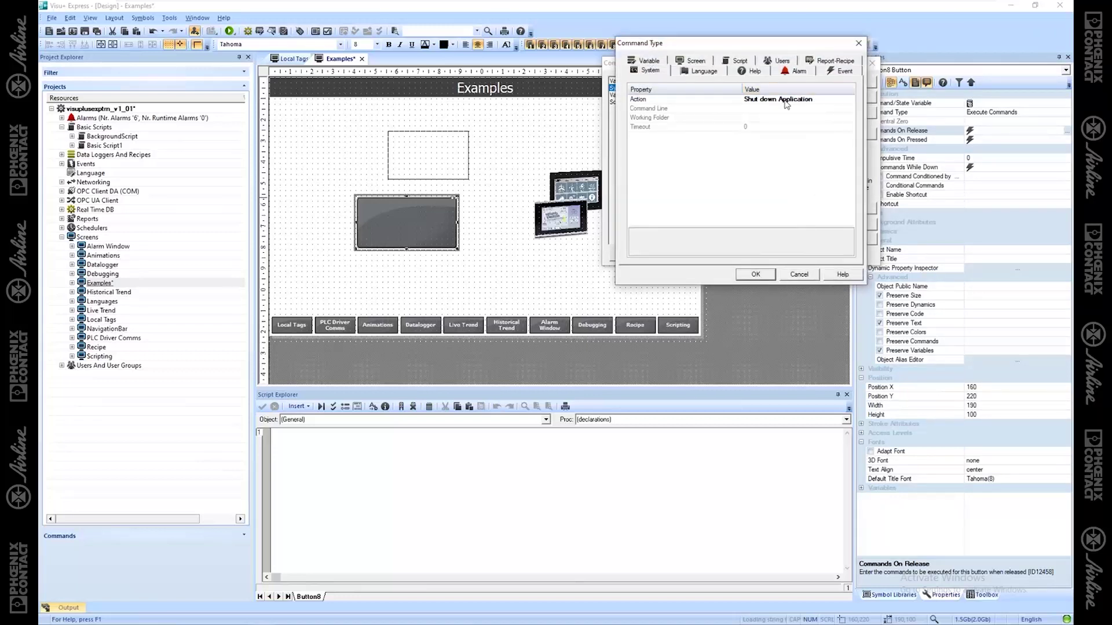
{"action": "left_click", "coordinate": [845, 103]}
{"action": "left_click", "coordinate": [851, 100]}
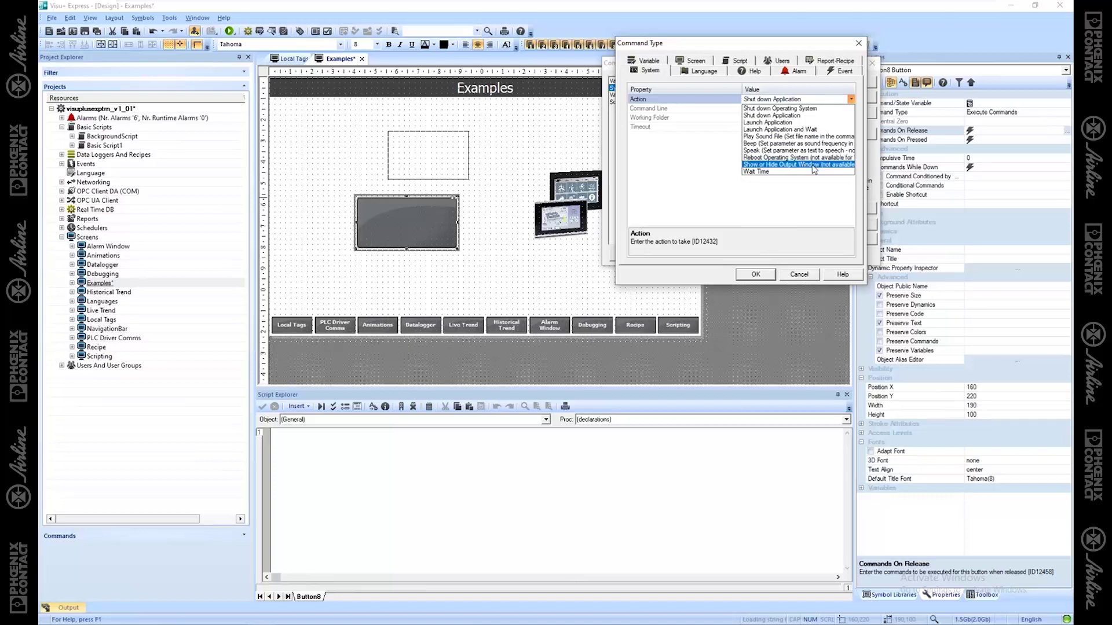
{"action": "key", "text": "Escape"}
{"action": "left_click", "coordinate": [849, 99]}
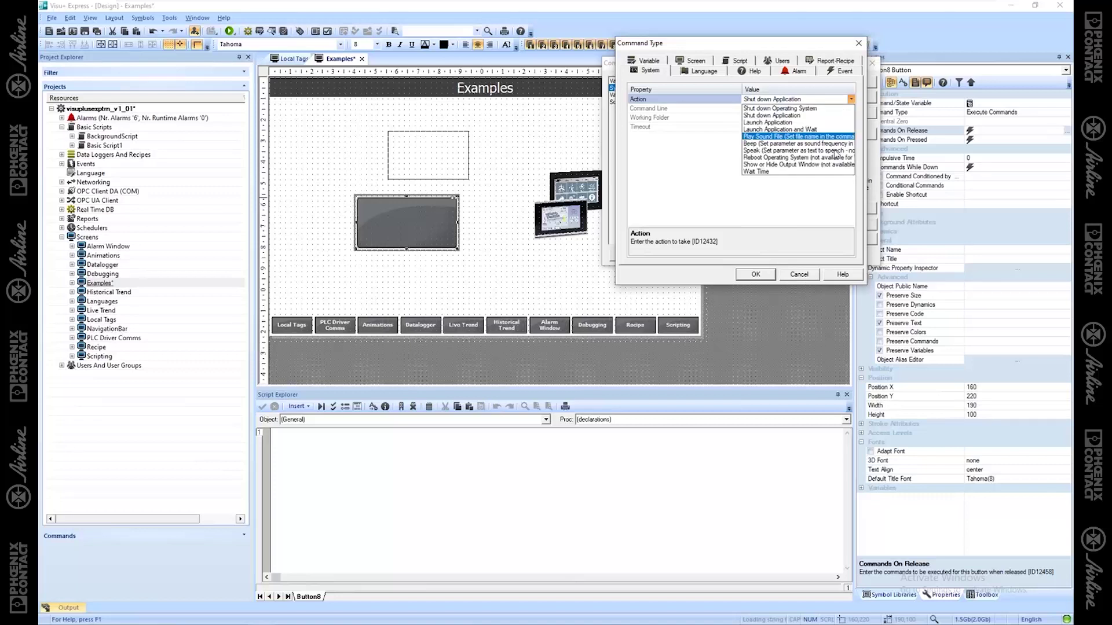
{"action": "left_click", "coordinate": [851, 100]}
{"action": "left_click", "coordinate": [851, 100]}
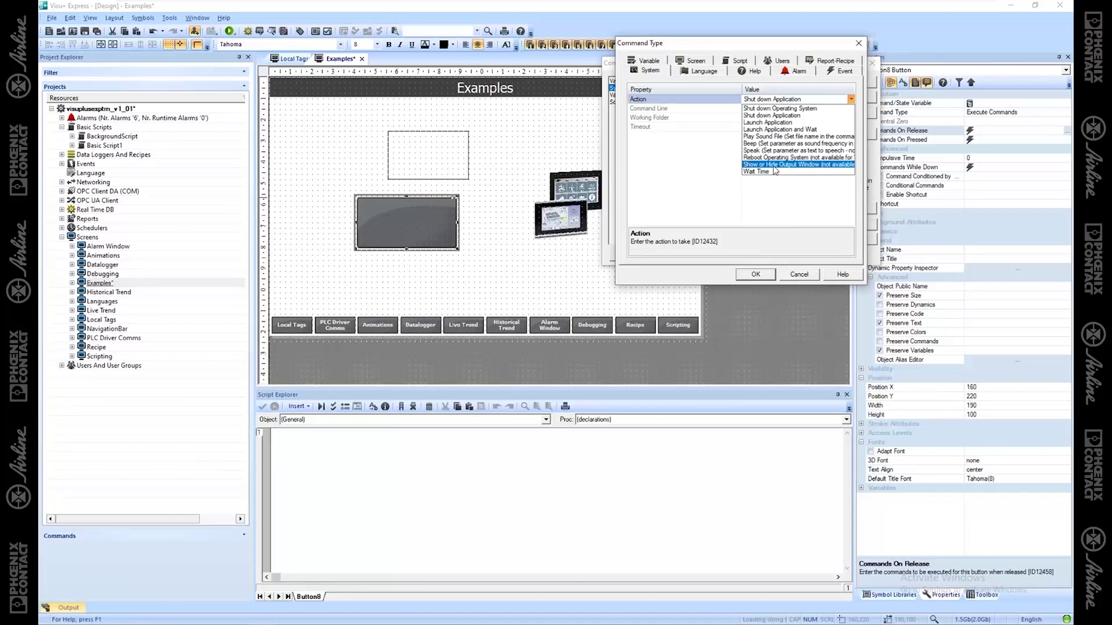
{"action": "left_click", "coordinate": [770, 115]}
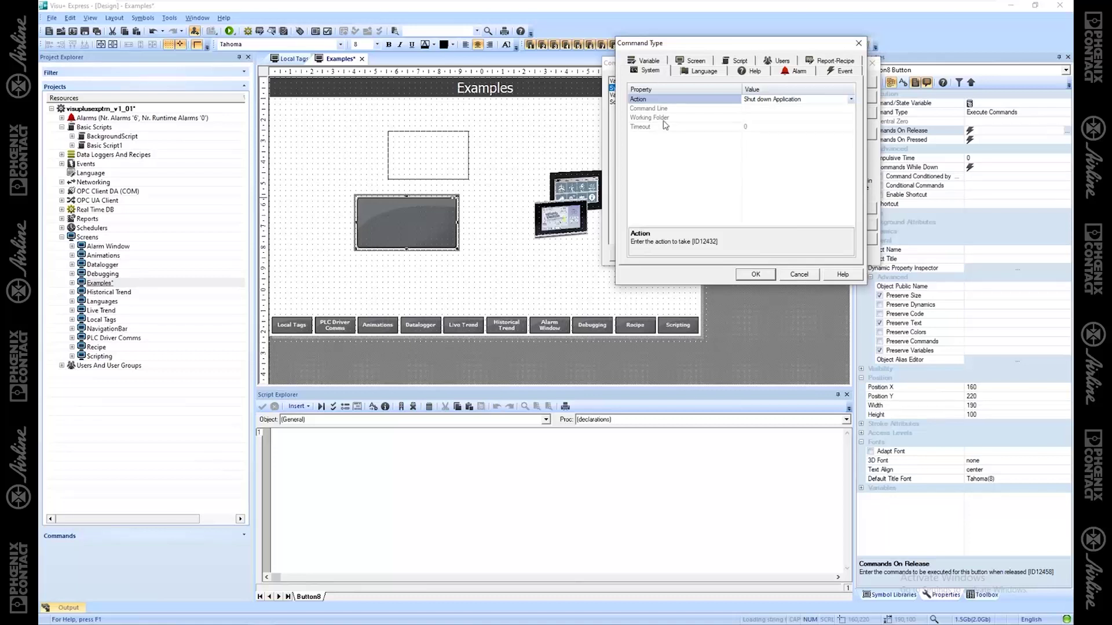
Step: Browse the Language and Help command options without picking any value
{"action": "left_click", "coordinate": [703, 72]}
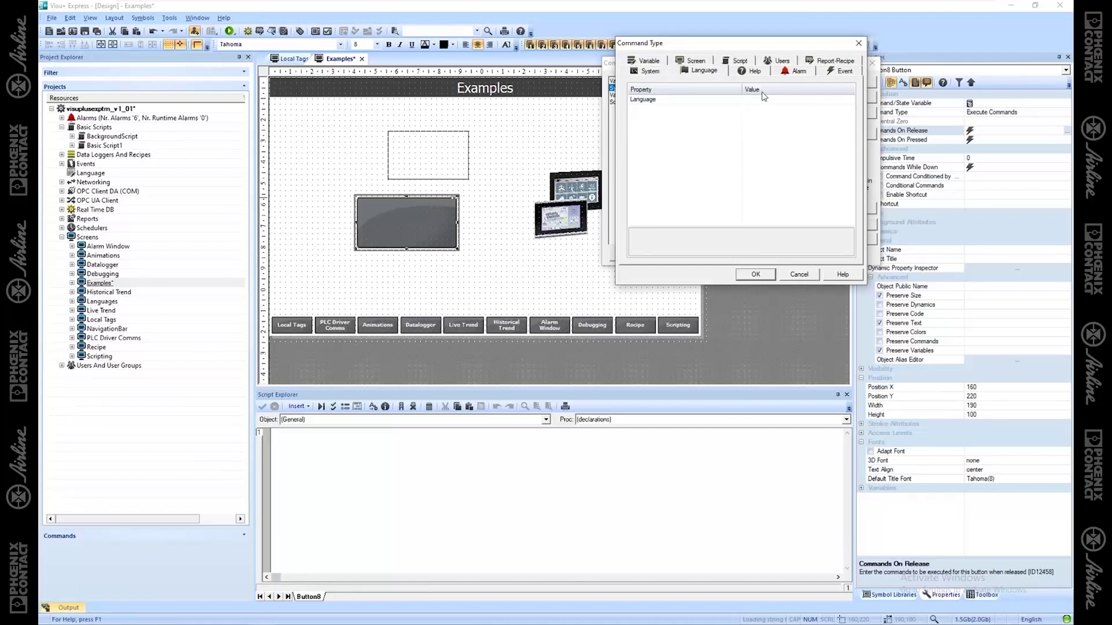
{"action": "left_click", "coordinate": [818, 99]}
{"action": "left_click", "coordinate": [850, 100]}
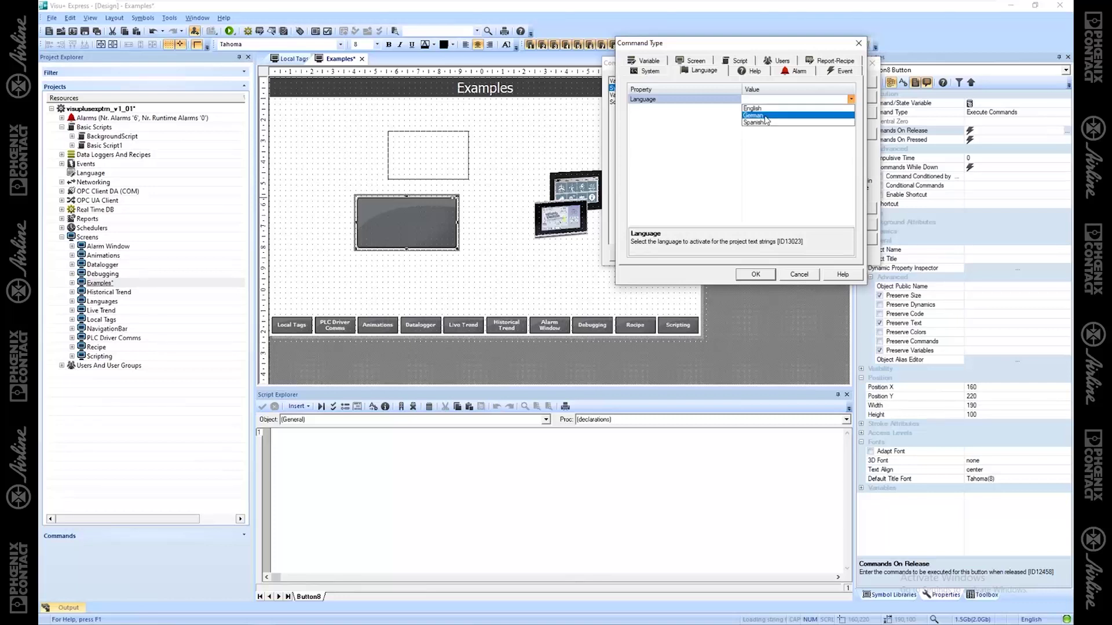
{"action": "left_click", "coordinate": [717, 112]}
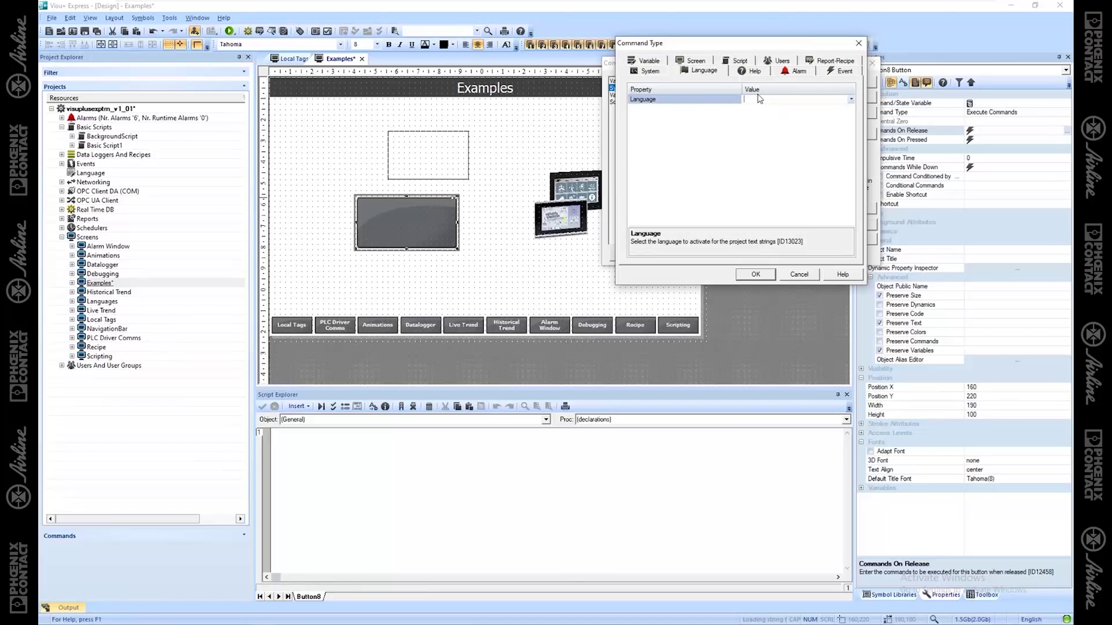
{"action": "left_click", "coordinate": [754, 71]}
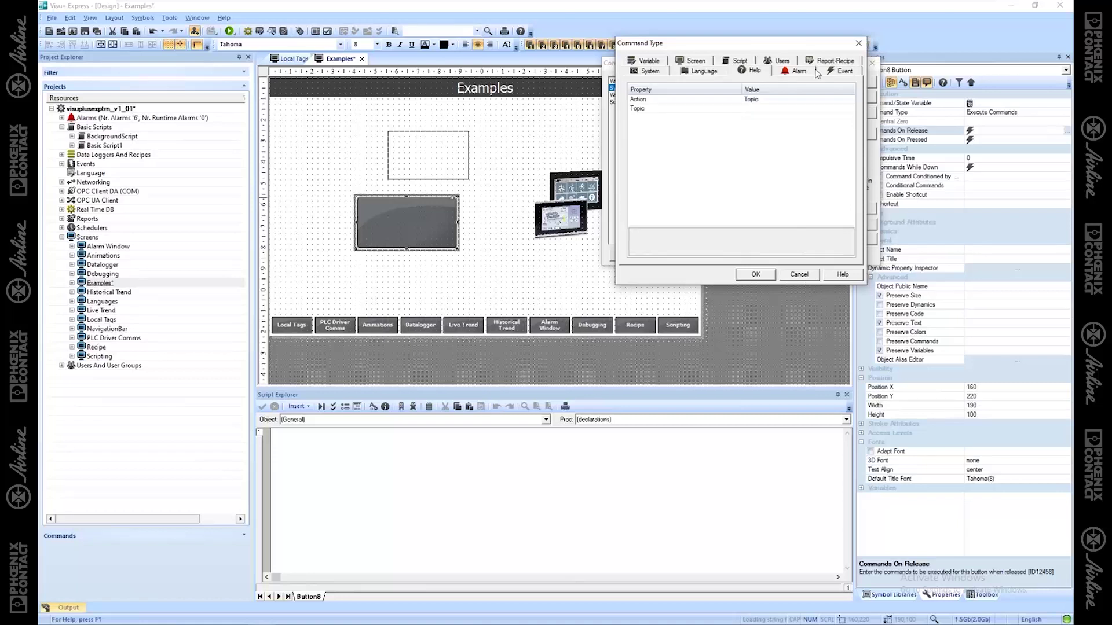
{"action": "left_click", "coordinate": [852, 99]}
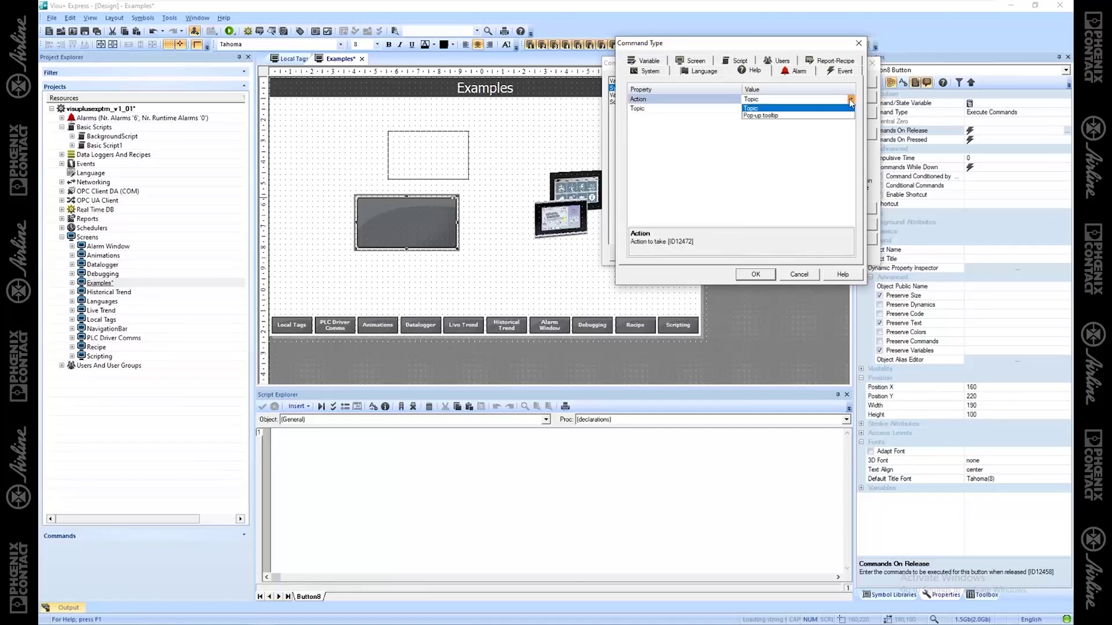
{"action": "left_click", "coordinate": [712, 125]}
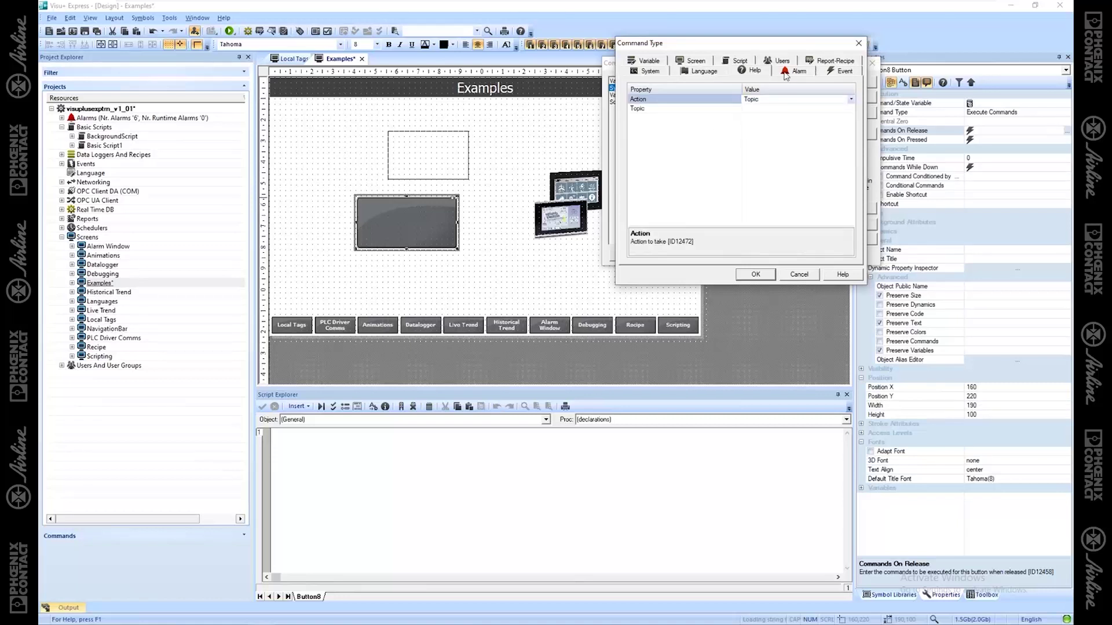
Step: Browse the Alarm and Event command options, leaving Ack All and the empty Event unchanged
{"action": "left_click", "coordinate": [798, 71]}
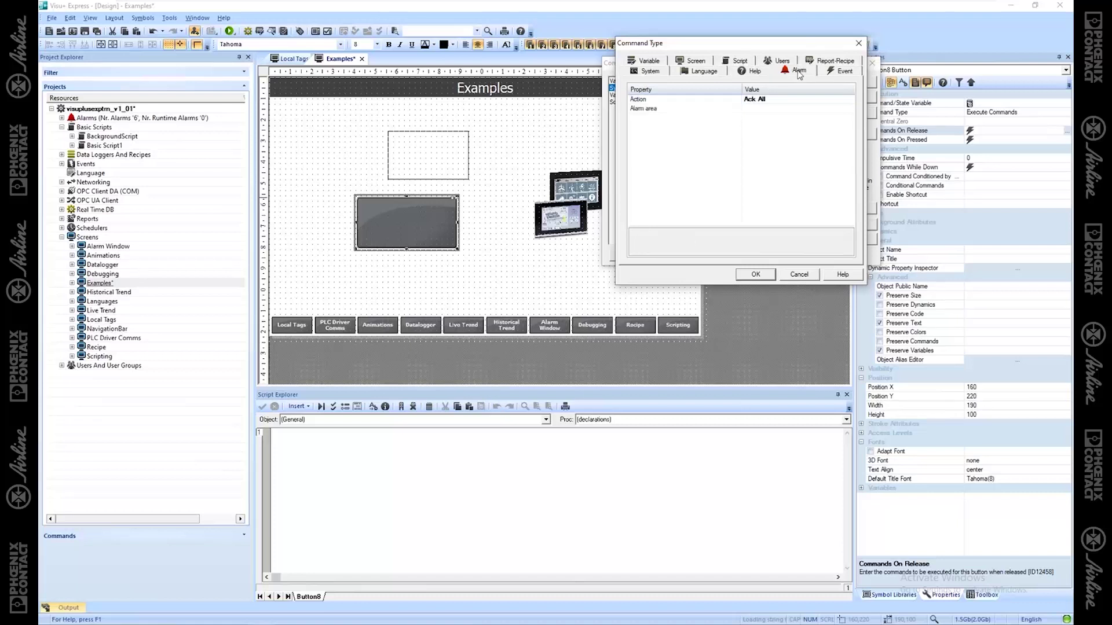
{"action": "left_click", "coordinate": [851, 99]}
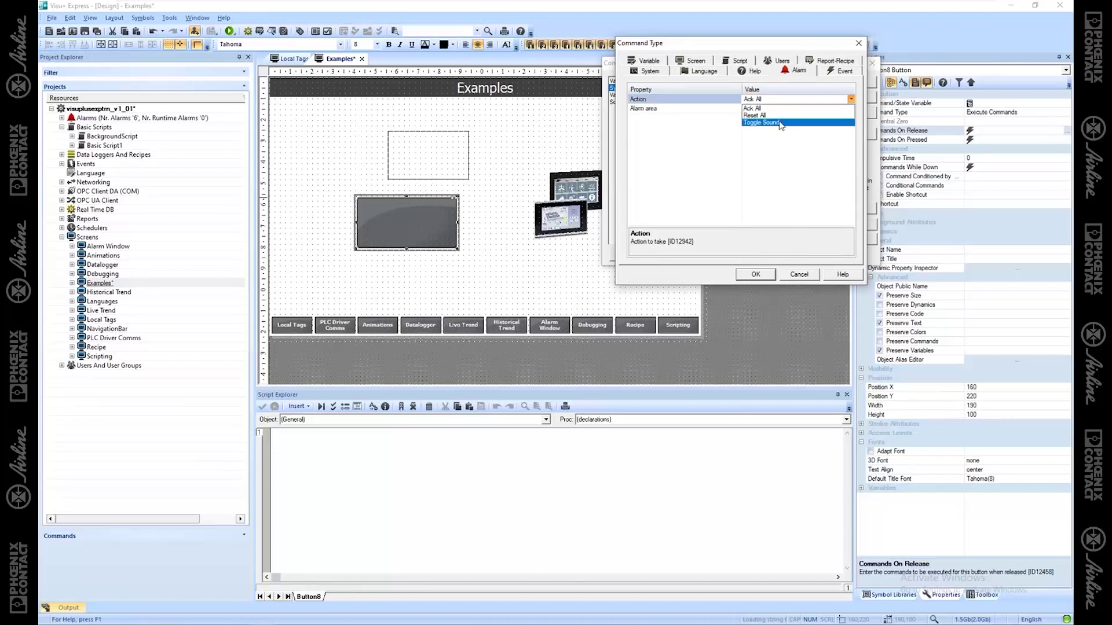
{"action": "left_click", "coordinate": [715, 142]}
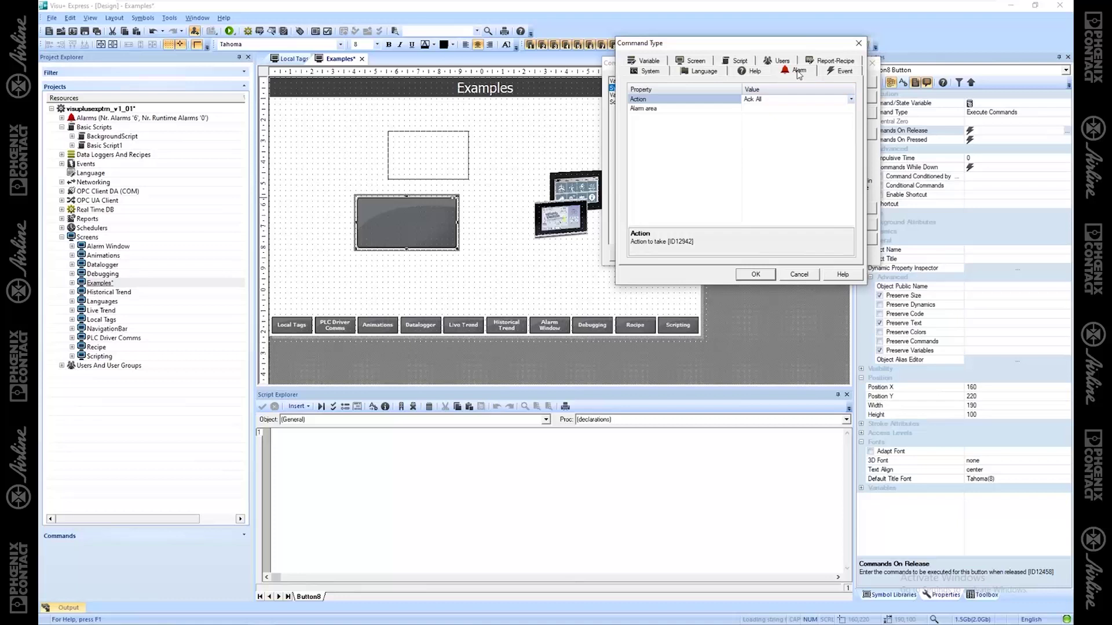
{"action": "left_click", "coordinate": [841, 70]}
{"action": "left_click", "coordinate": [817, 99]}
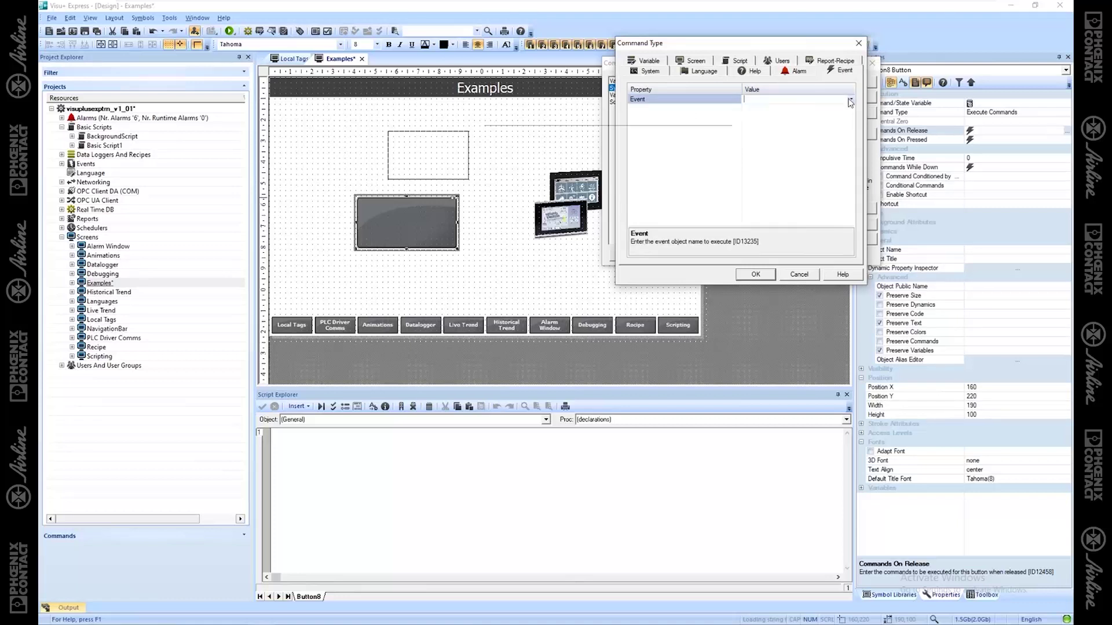
{"action": "left_click", "coordinate": [850, 99]}
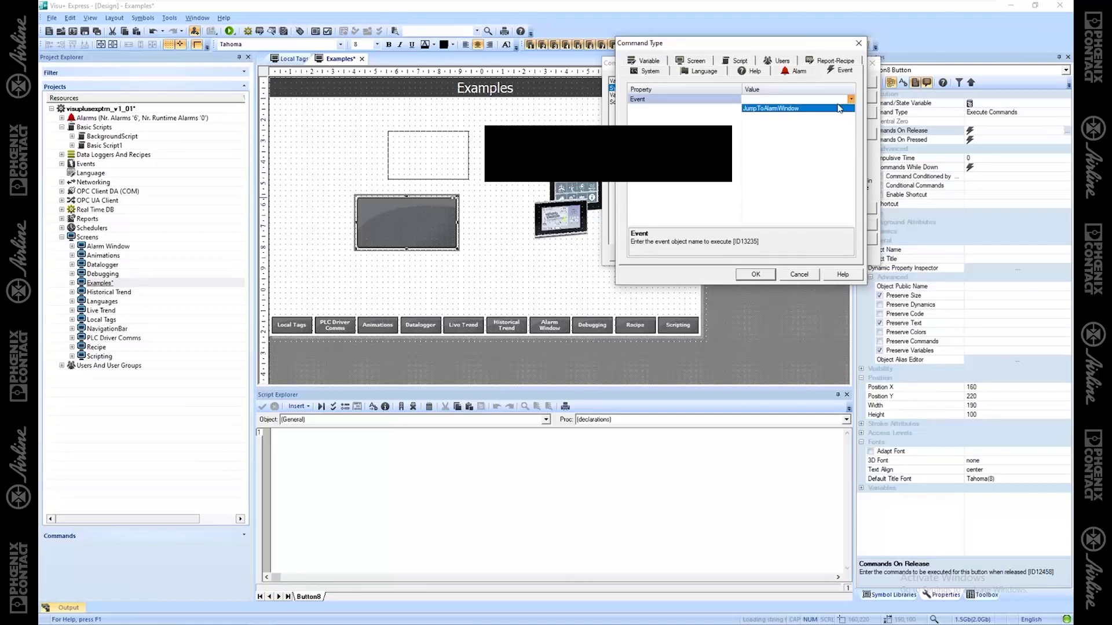
{"action": "left_click", "coordinate": [815, 152]}
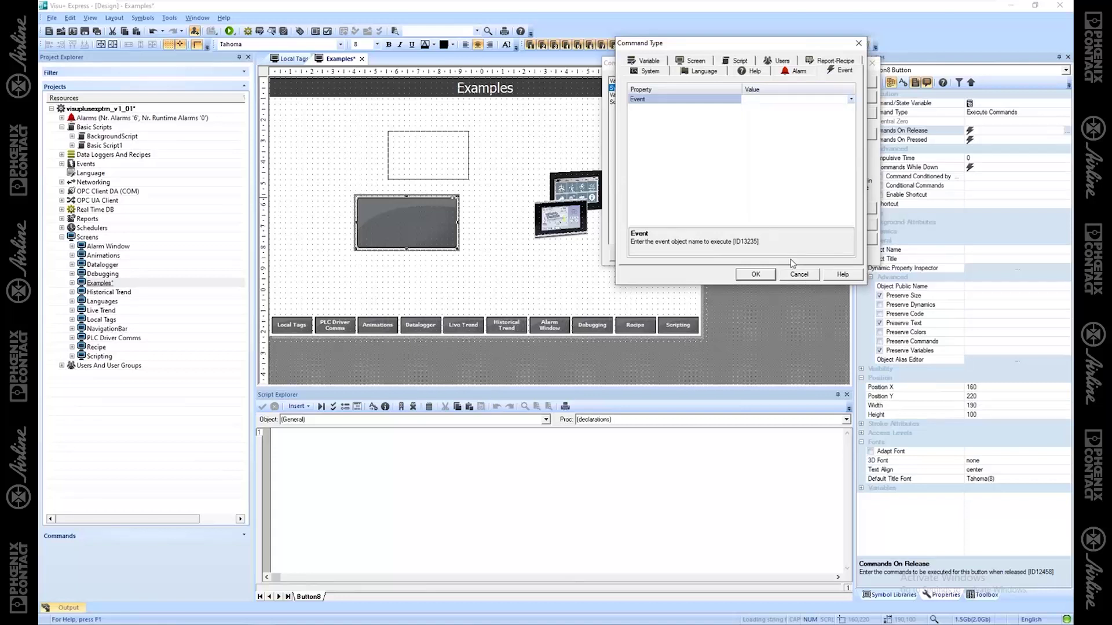
Step: Cancel the command edit and confirm Button8's release list: set iLocalVar, wait 1000, wTankLevel, Datalogger screen
{"action": "left_click", "coordinate": [695, 61]}
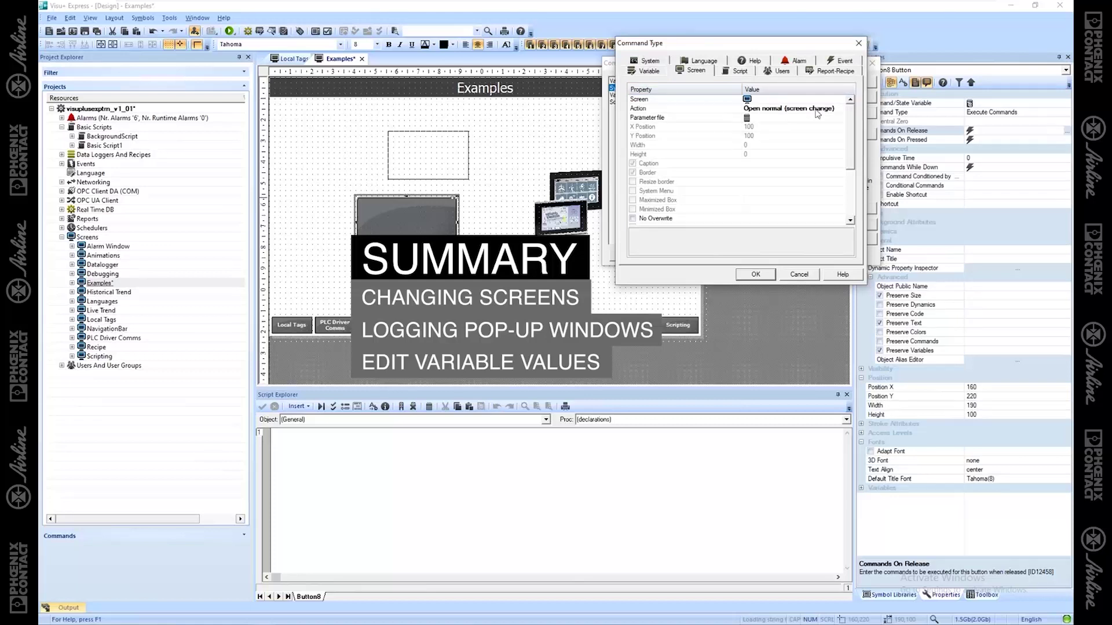
{"action": "left_click", "coordinate": [648, 69]}
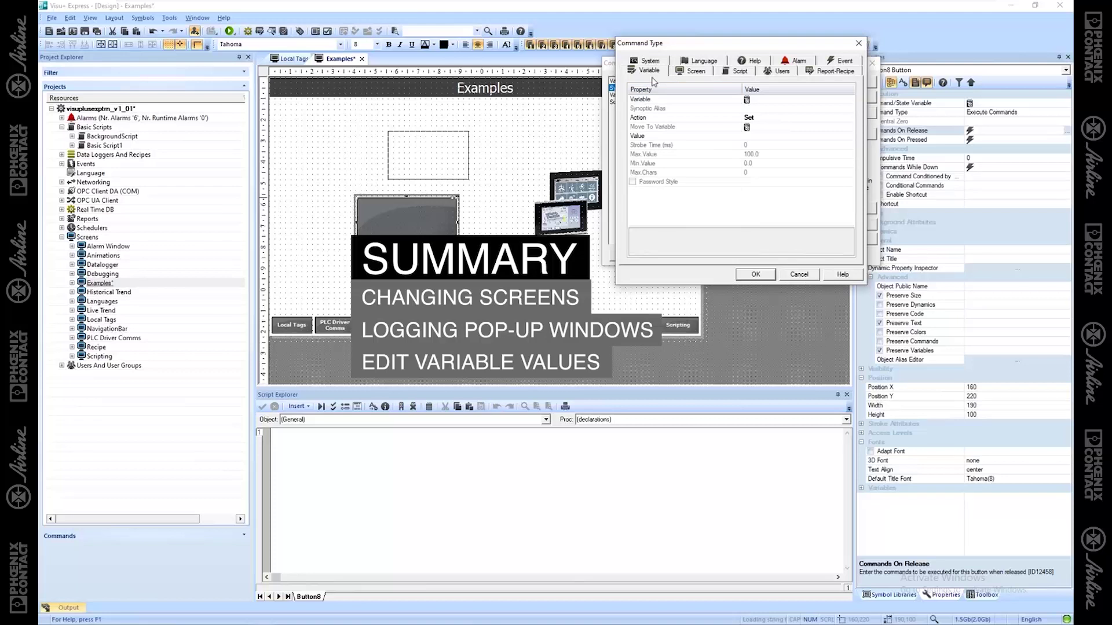
{"action": "left_click", "coordinate": [801, 276]}
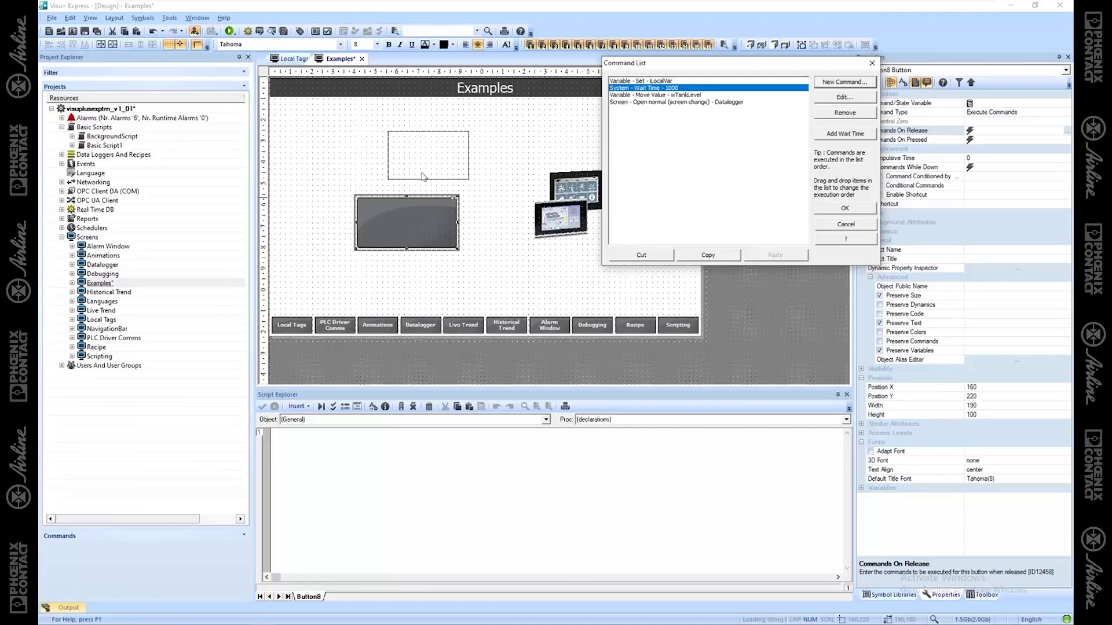
{"action": "left_click", "coordinate": [857, 209]}
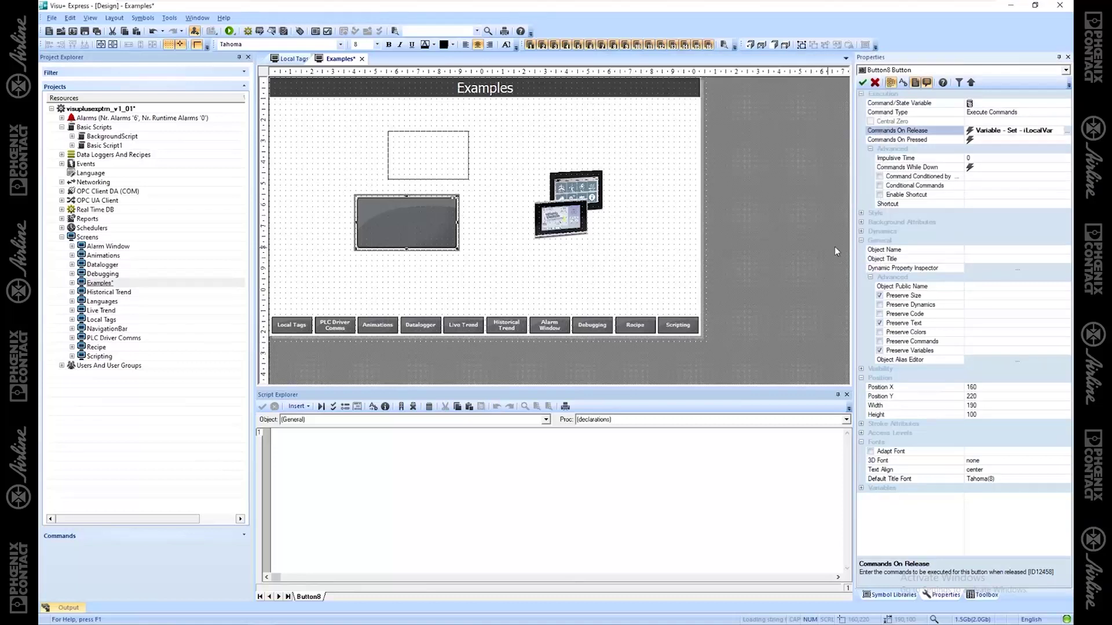
Step: Check that the rectangle's On Click command list is empty, then select the tablet image Rectangle6
{"action": "left_click", "coordinate": [454, 160]}
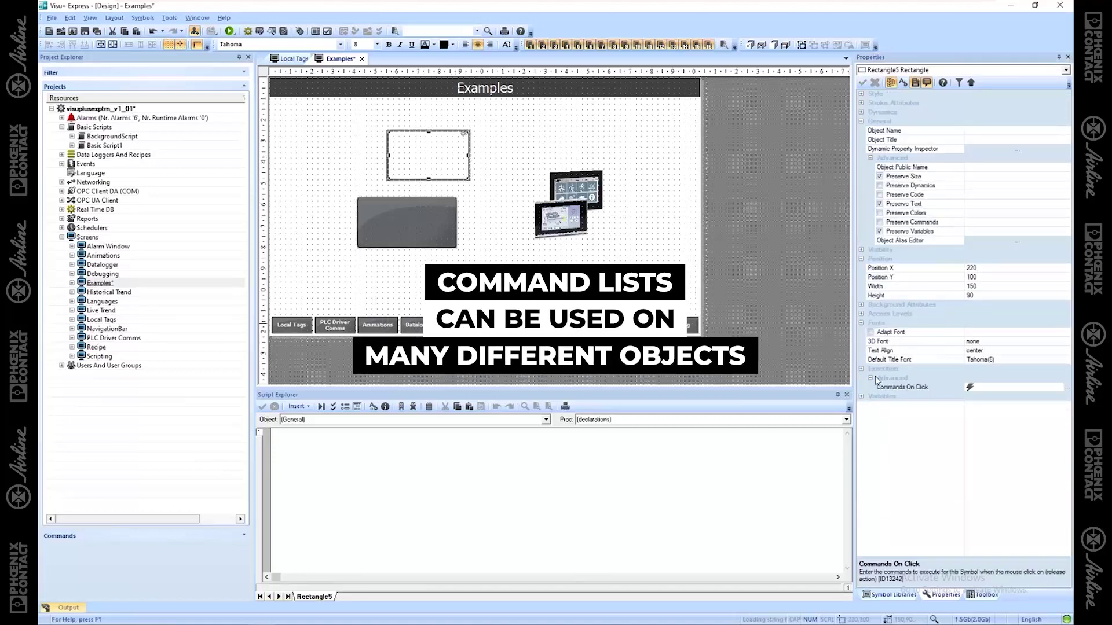
{"action": "left_click", "coordinate": [1040, 386]}
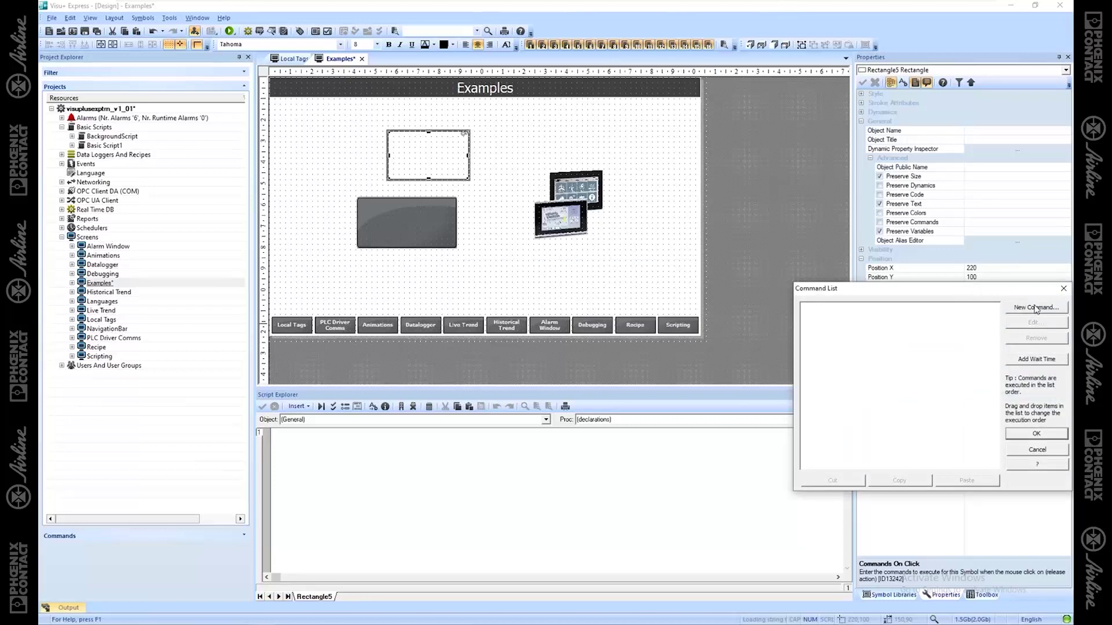
{"action": "left_click", "coordinate": [1064, 289]}
{"action": "left_click", "coordinate": [588, 197]}
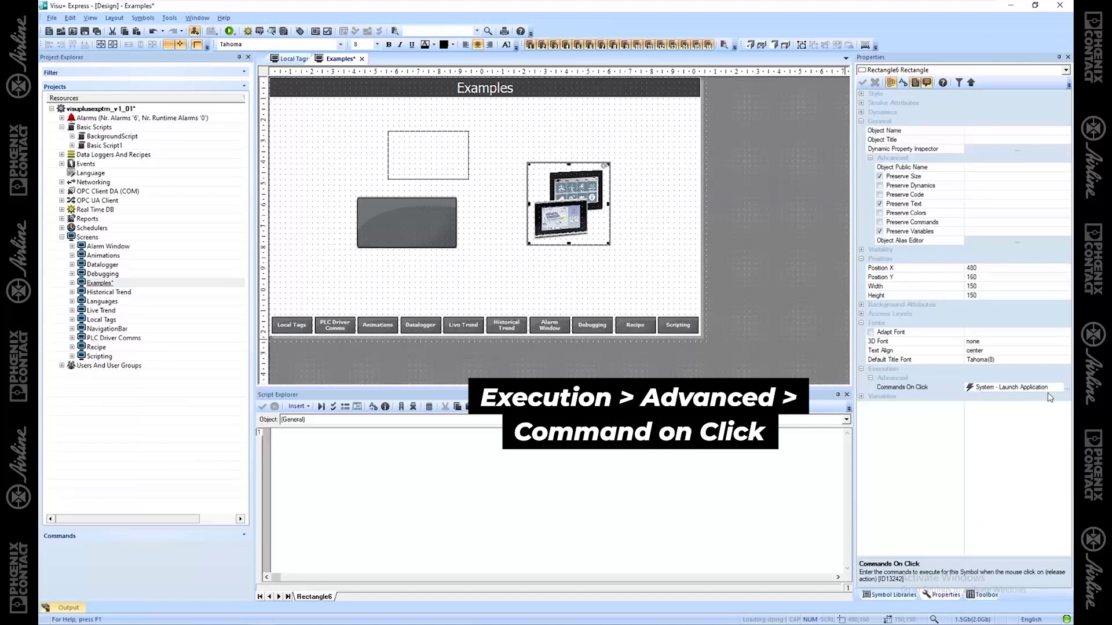
Step: Review the tablet image's mspaint Launch Application command unchanged, then deselect to show the Examples screen properties
{"action": "left_click", "coordinate": [1067, 387]}
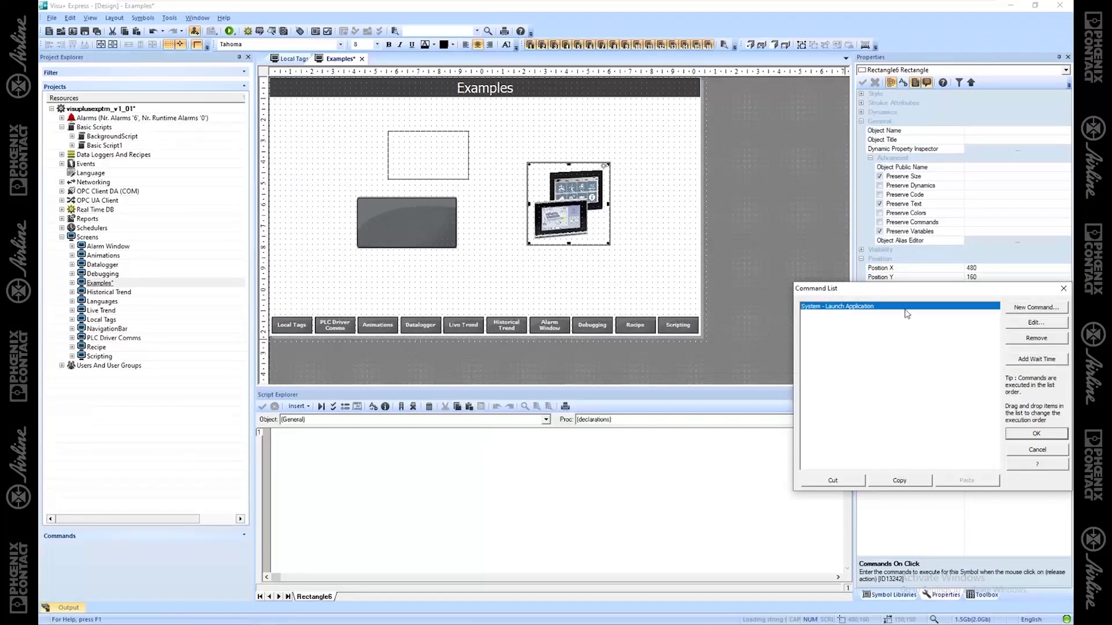
{"action": "left_click", "coordinate": [1037, 322]}
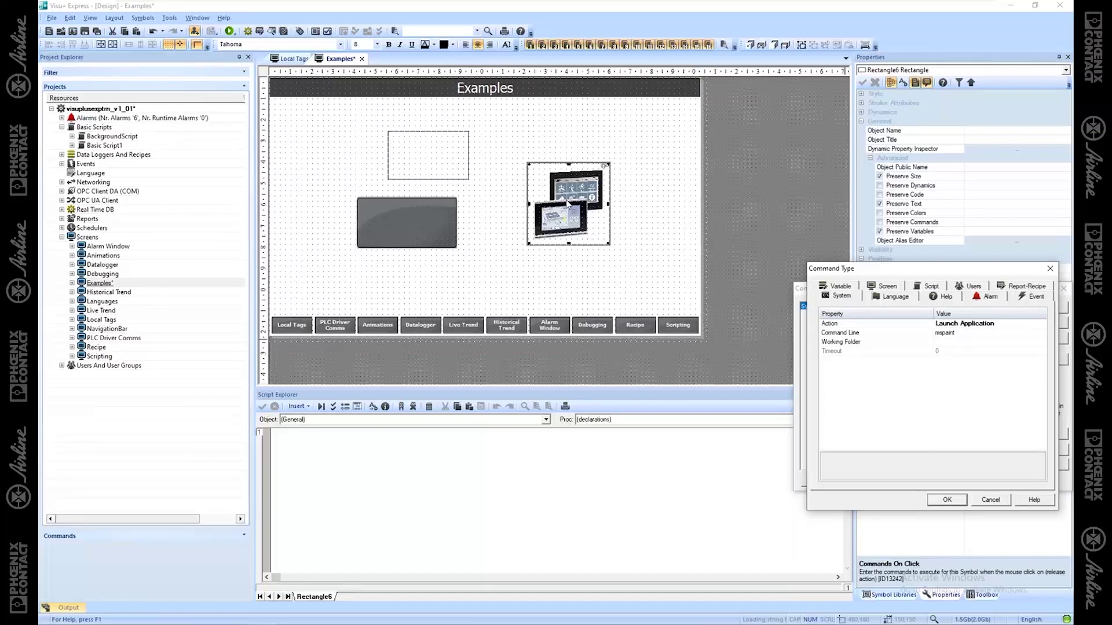
{"action": "left_click", "coordinate": [991, 500]}
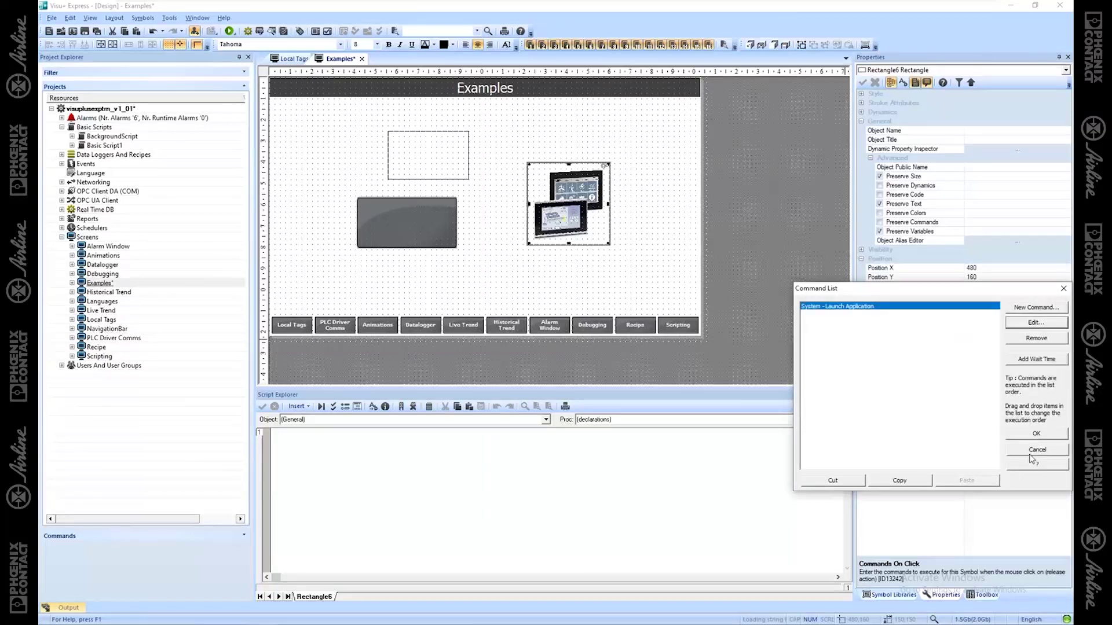
{"action": "left_click", "coordinate": [1036, 455]}
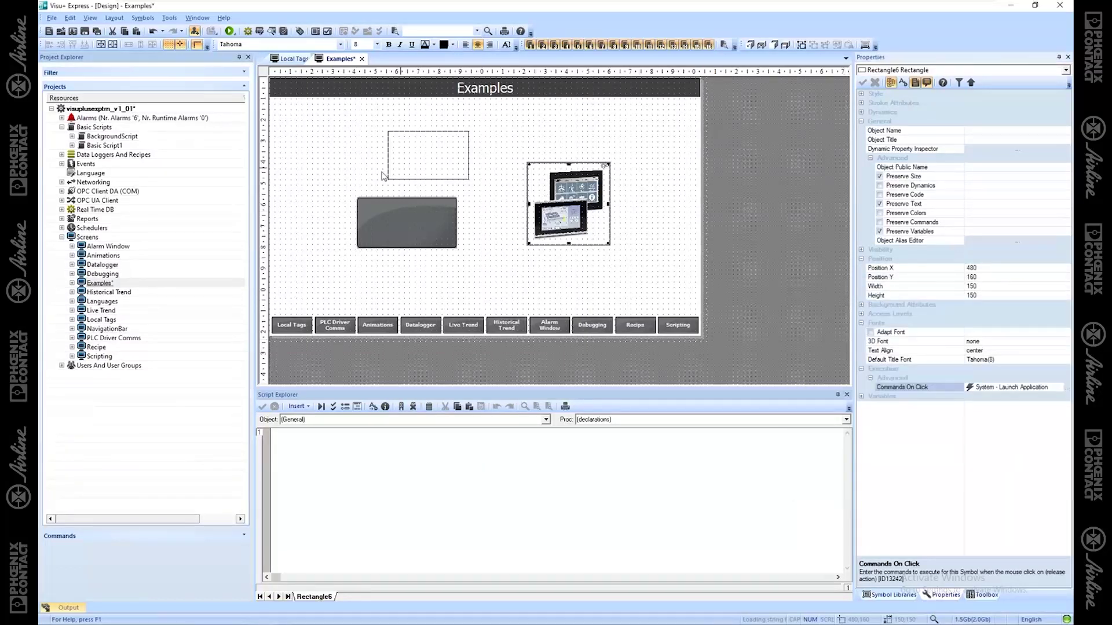
{"action": "left_click", "coordinate": [659, 291]}
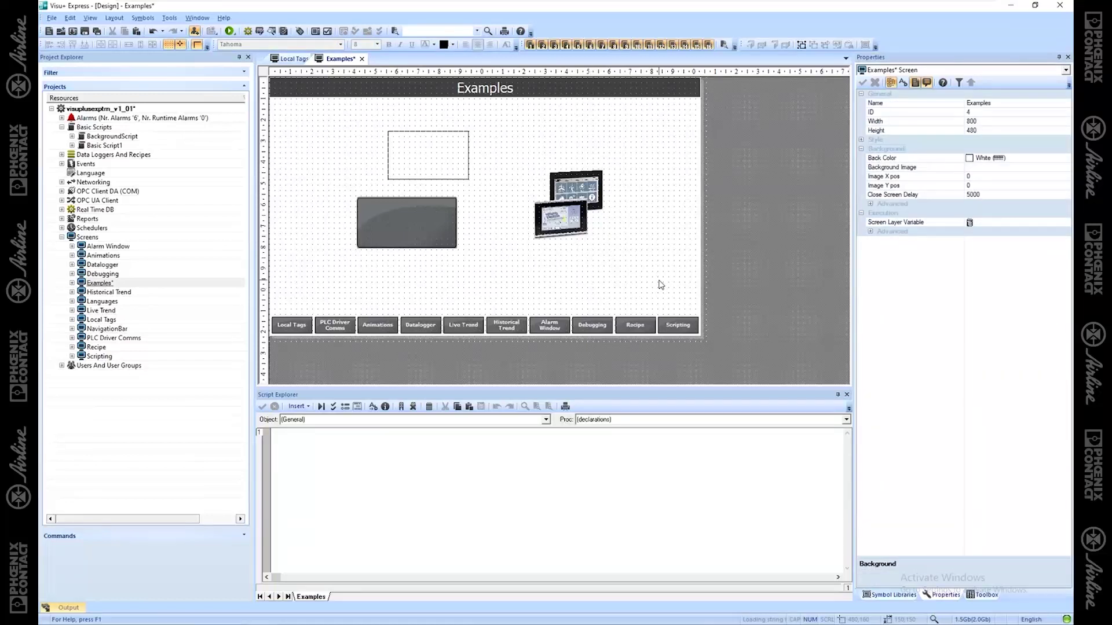